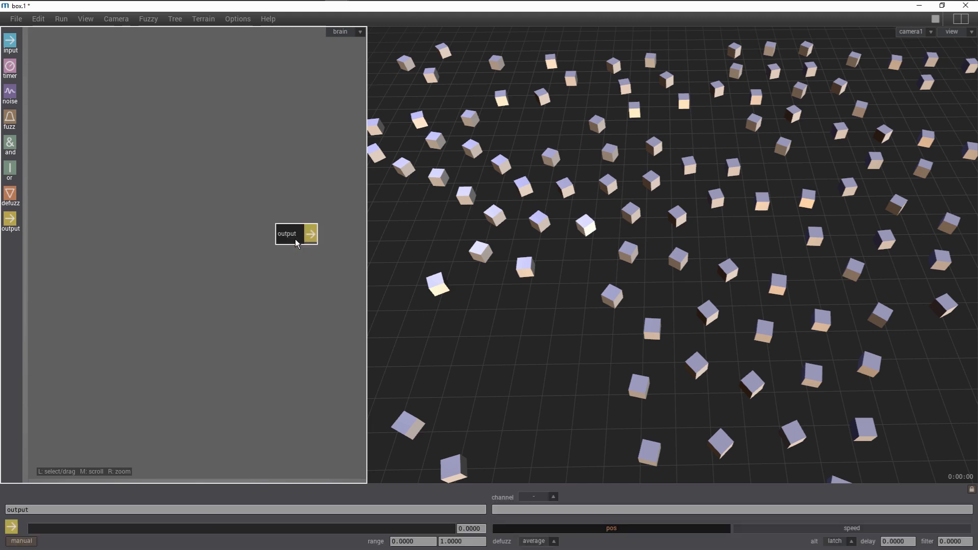
- Set the output node's channel to agent tz and its range maximum to 5
click(515, 511)
click(470, 542)
text(5)
key(Return)
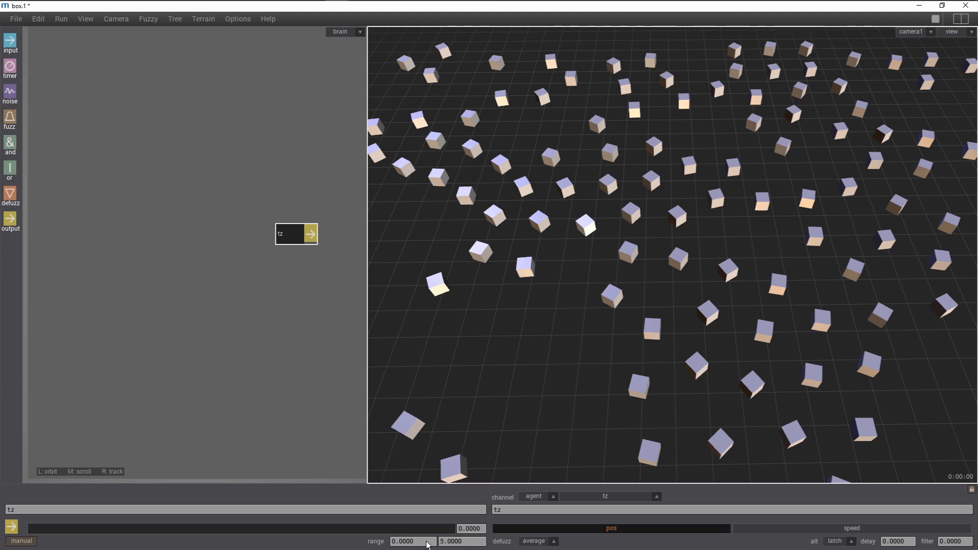
- Drive the tz output at 5 and play the simulation briefly, then rewind it to the start
drag(379, 530, 476, 529)
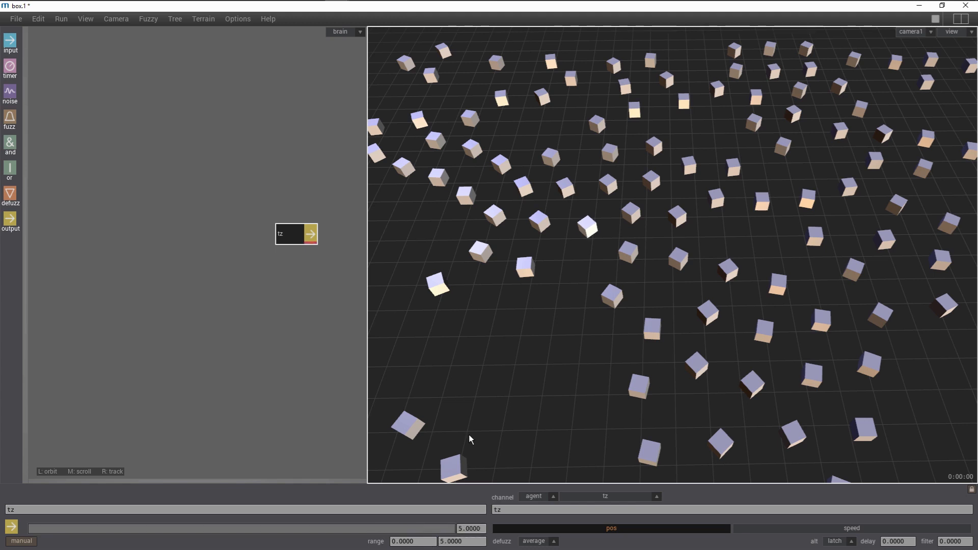
key(space)
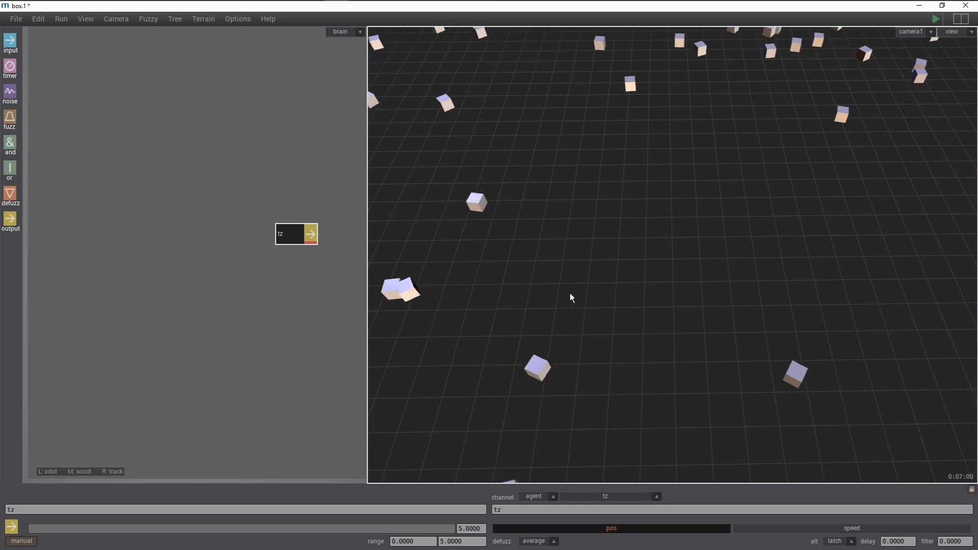
key(space)
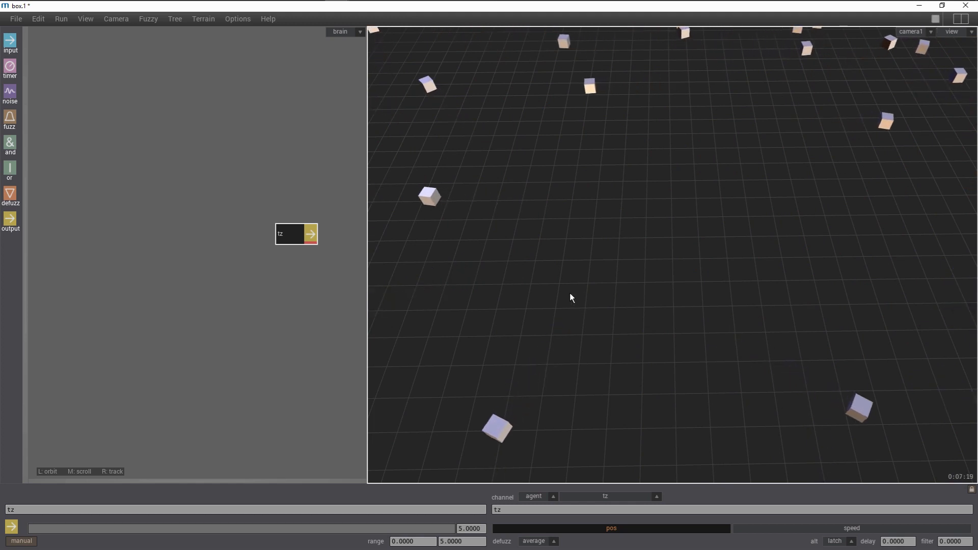
key(ctrl+space)
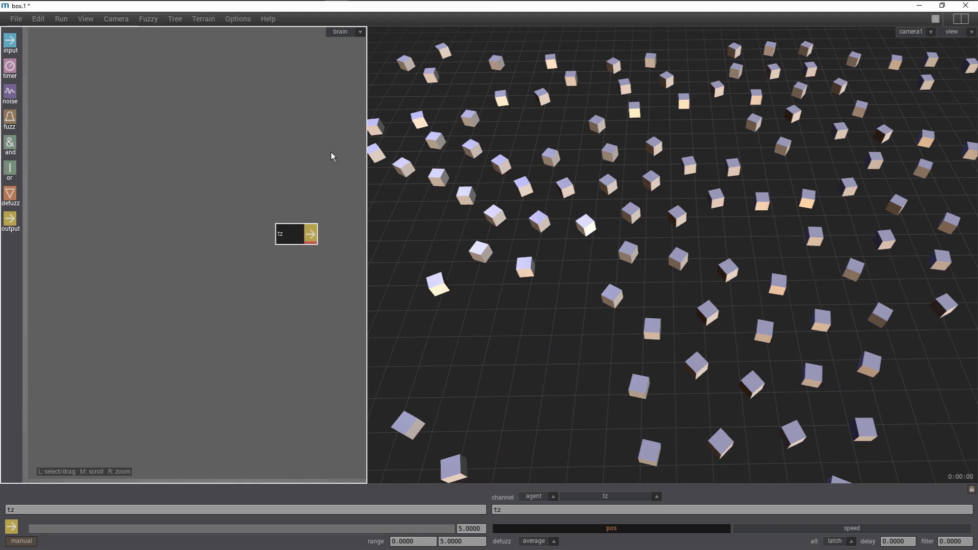
- Open Agent fields, add a new repel field and display its distance parameter curve
click(39, 21)
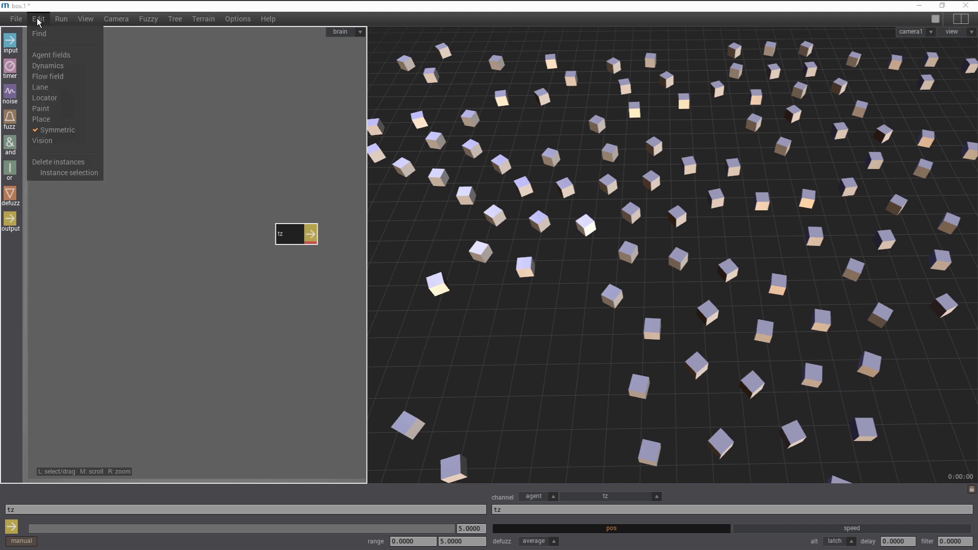
click(51, 57)
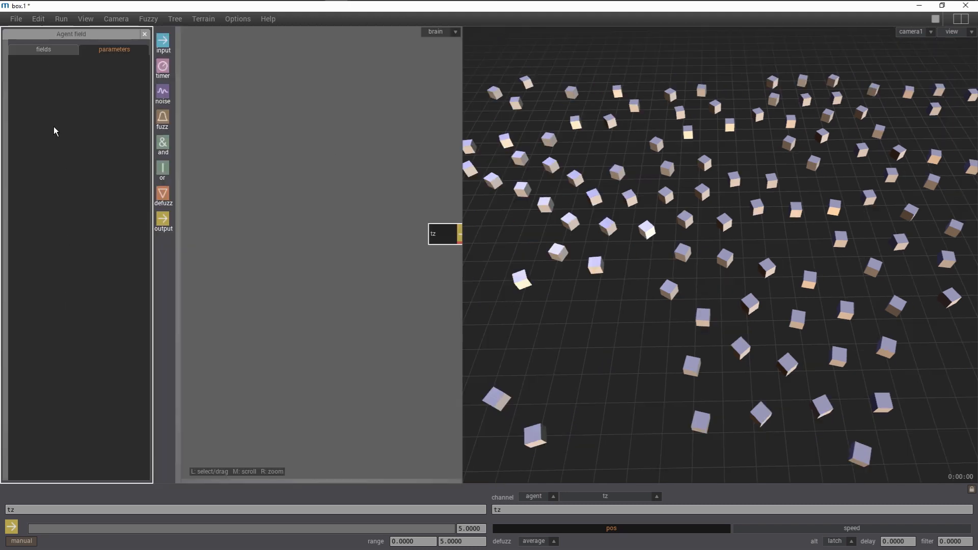
click(44, 51)
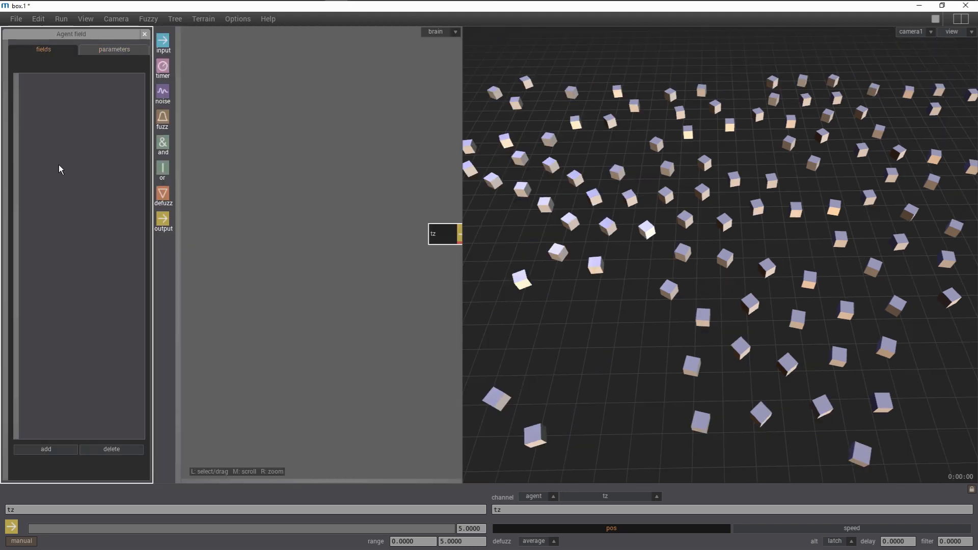
click(45, 450)
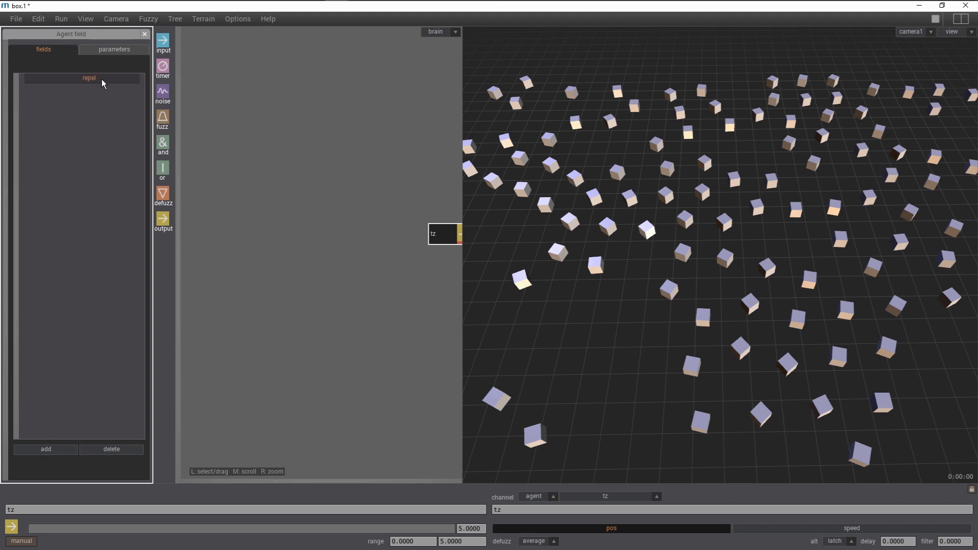
click(113, 49)
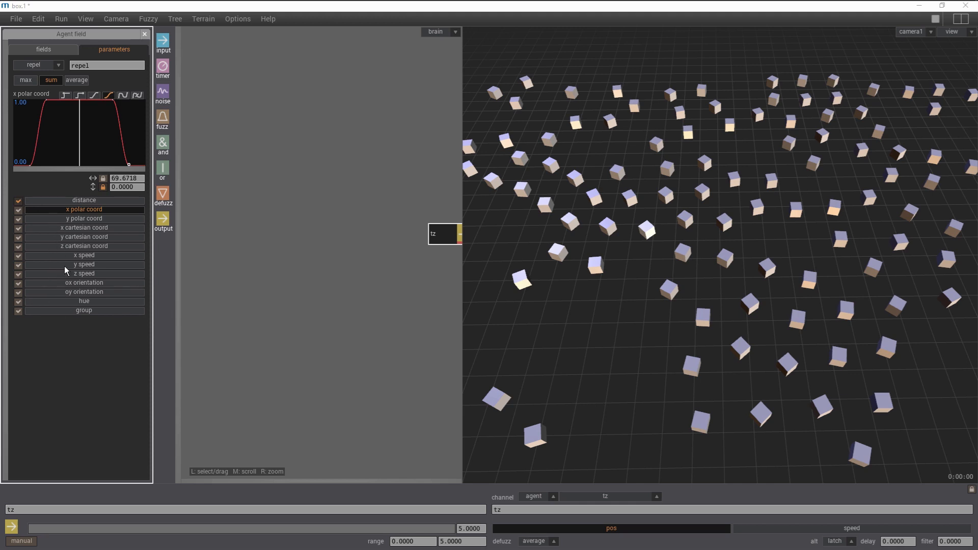
click(33, 200)
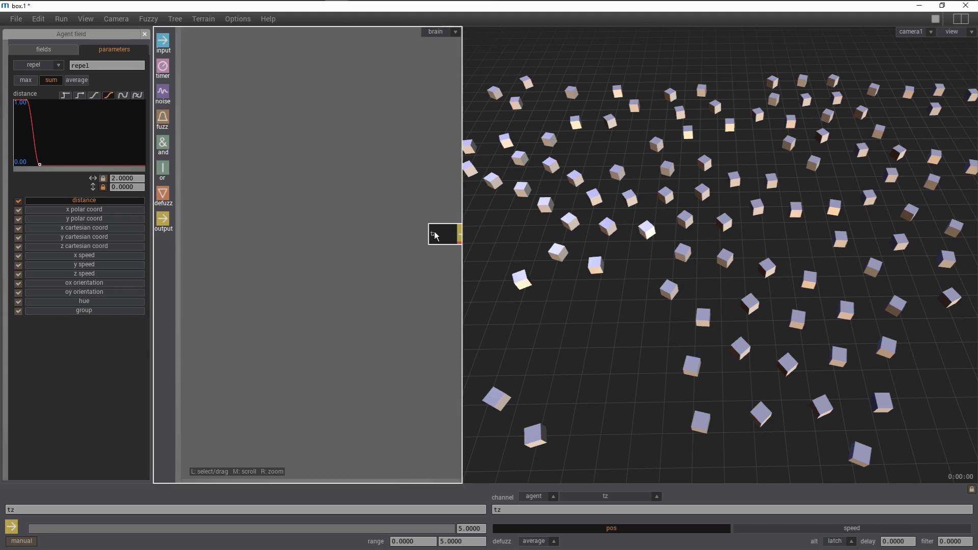
- Add a defuzz node beside the tz output and name it go
drag(437, 233, 427, 233)
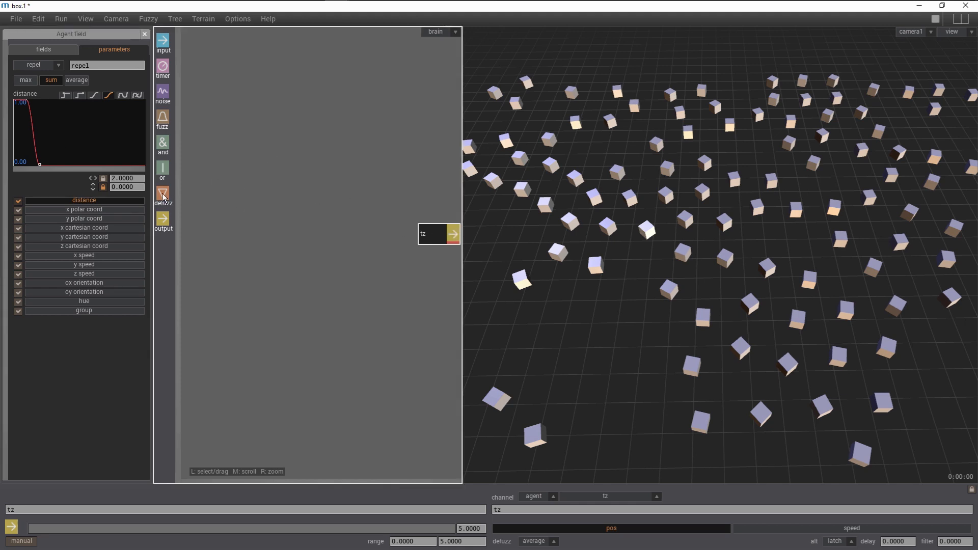
drag(382, 219, 386, 218)
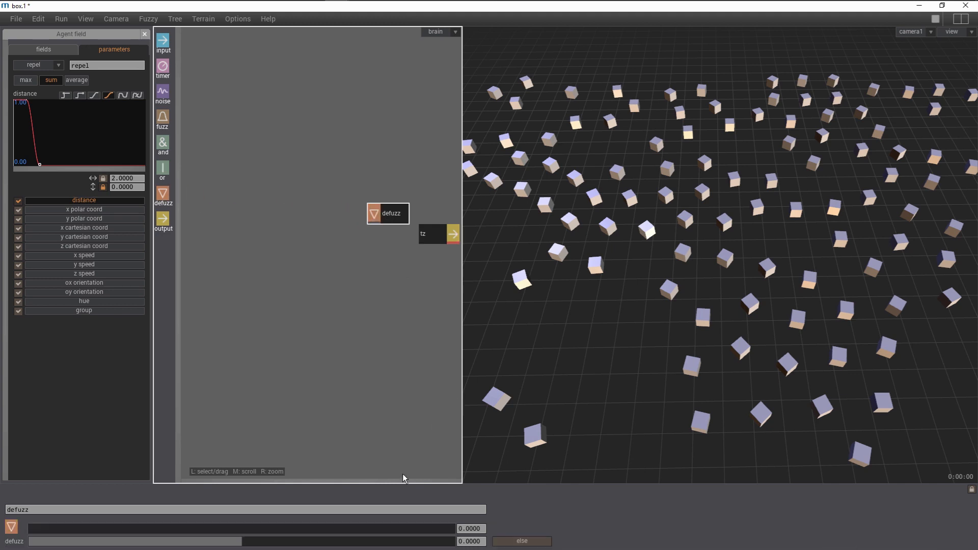
click(400, 512)
key(BackSpace)
key(BackSpace)
key(BackSpace)
key(BackSpace)
key(BackSpace)
text(go)
key(Return)
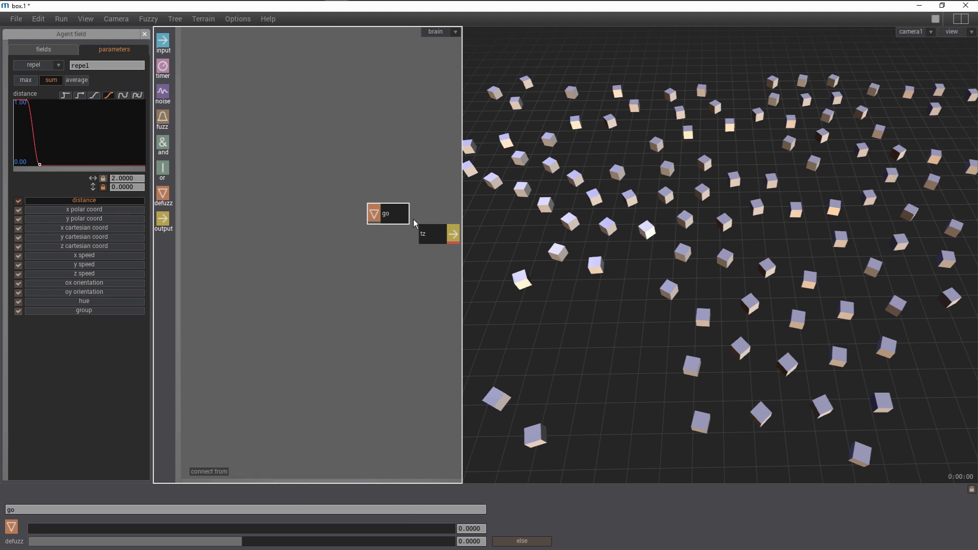
- Connect the go node into tz and set go's defuzz value to 5
click(396, 216)
click(434, 229)
drag(389, 213, 379, 213)
drag(291, 541, 486, 533)
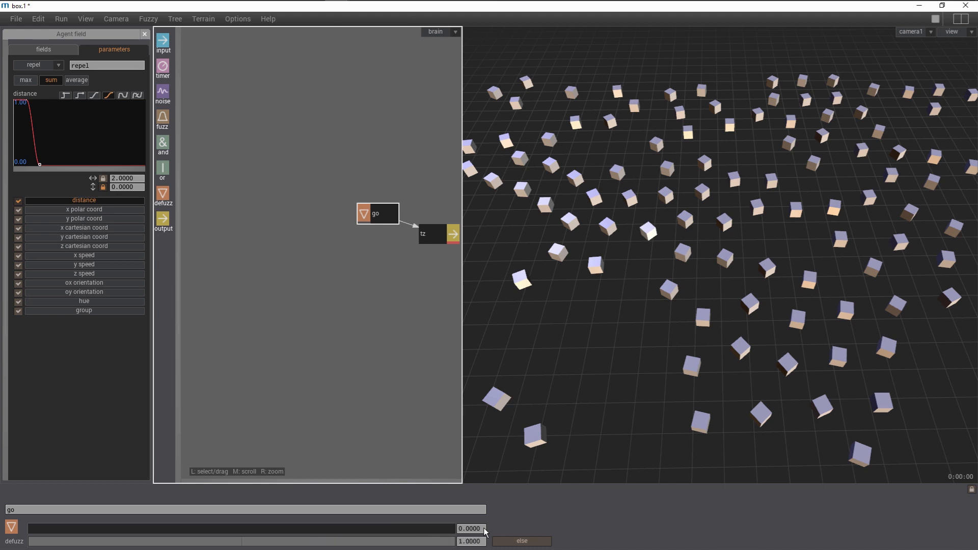
click(439, 236)
click(385, 212)
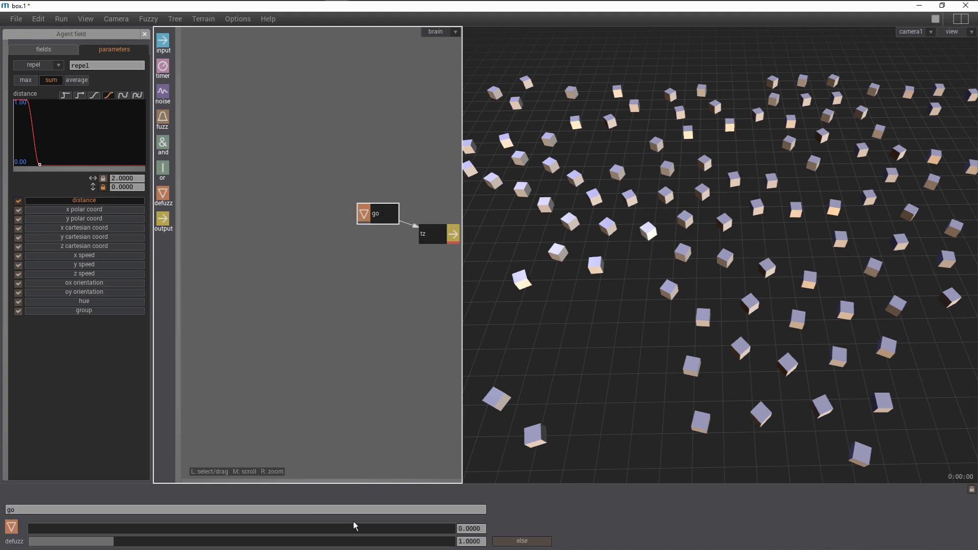
drag(335, 542, 482, 545)
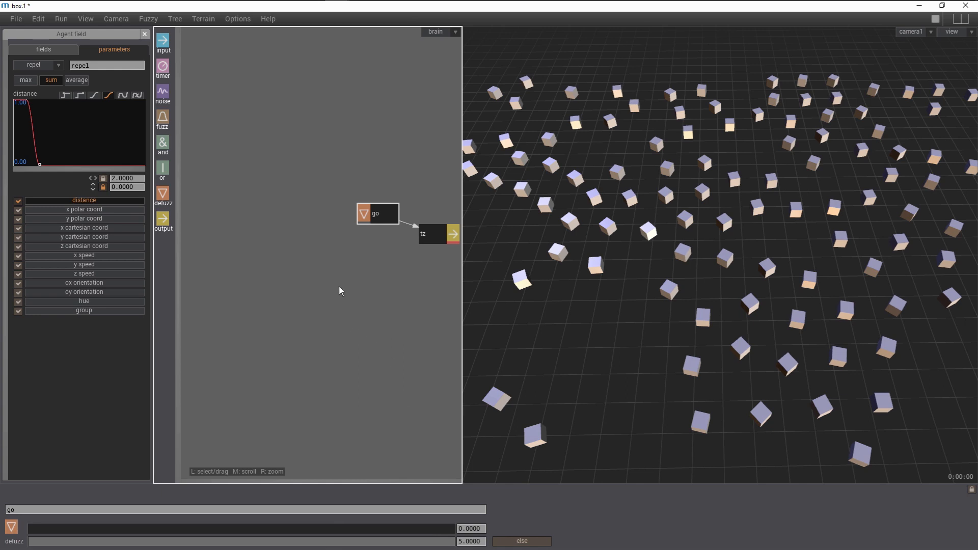
- Add a second defuzz node below go and name it stop
drag(162, 193, 380, 249)
click(316, 511)
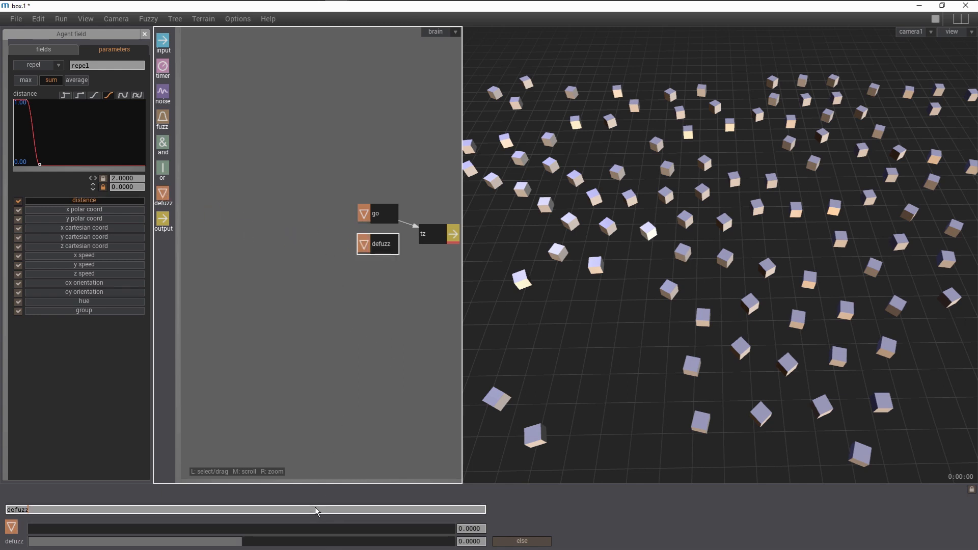
key(BackSpace)
key(BackSpace)
key(BackSpace)
key(BackSpace)
key(BackSpace)
text(stop)
key(Return)
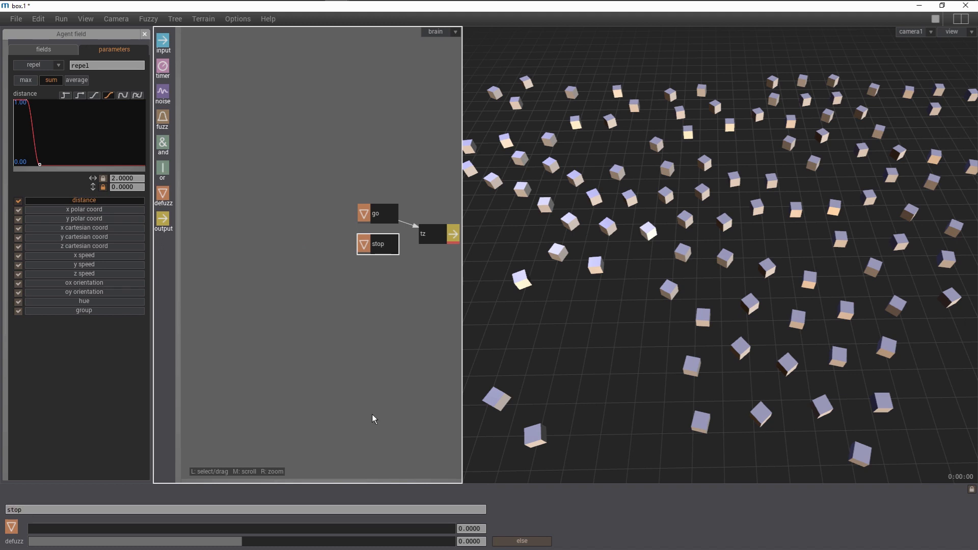
- Connect stop into tz and turn on the else option for the go node
drag(392, 250, 419, 239)
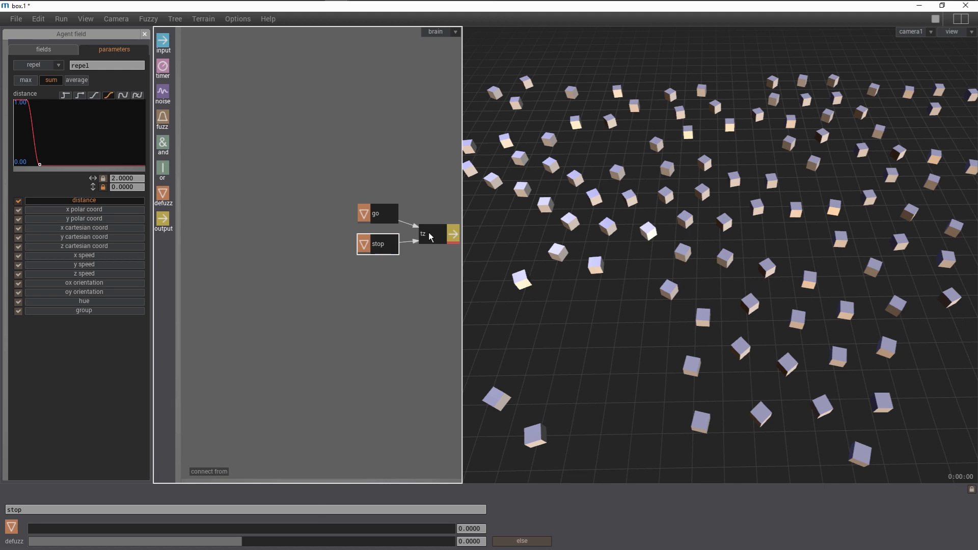
click(386, 216)
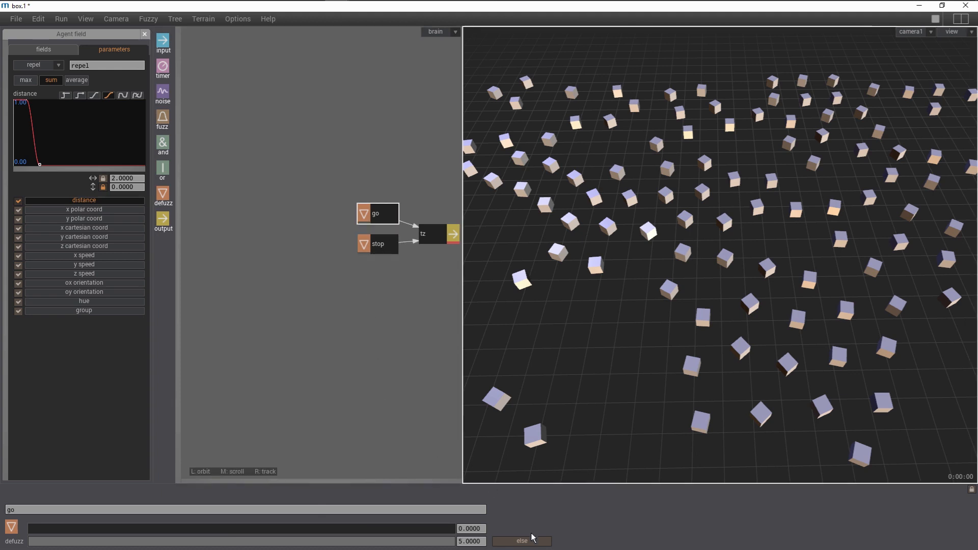
click(530, 541)
click(377, 343)
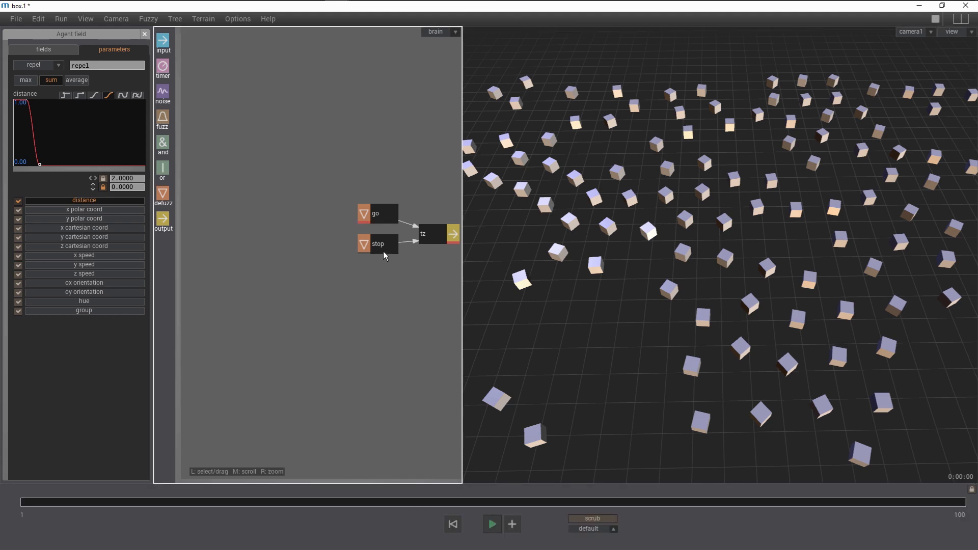
- Add an input node whose source is the repel agent field's z component
drag(165, 43, 243, 246)
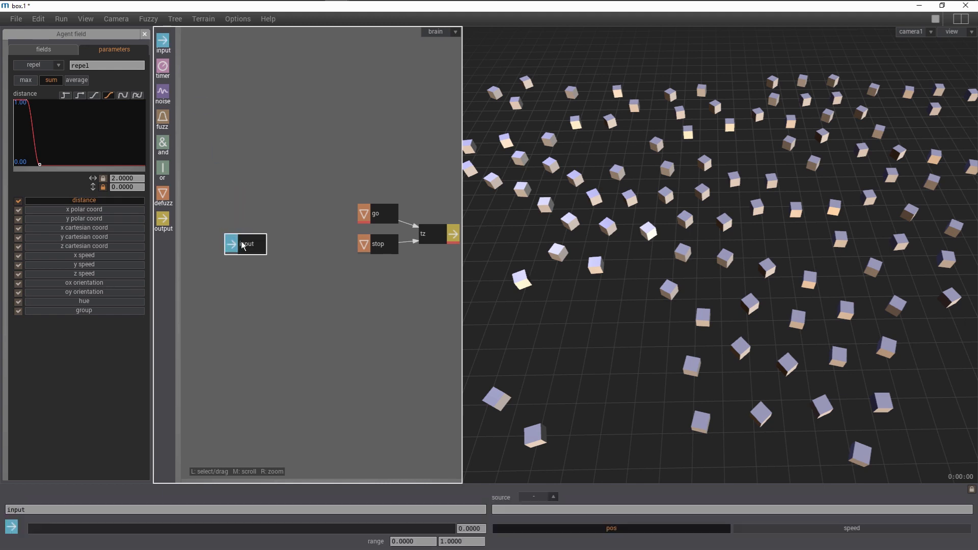
click(536, 497)
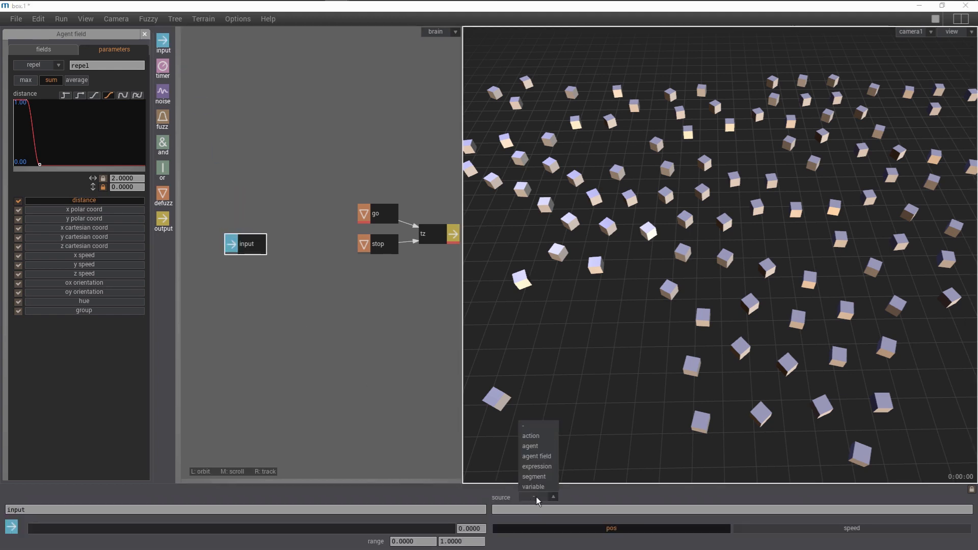
click(537, 457)
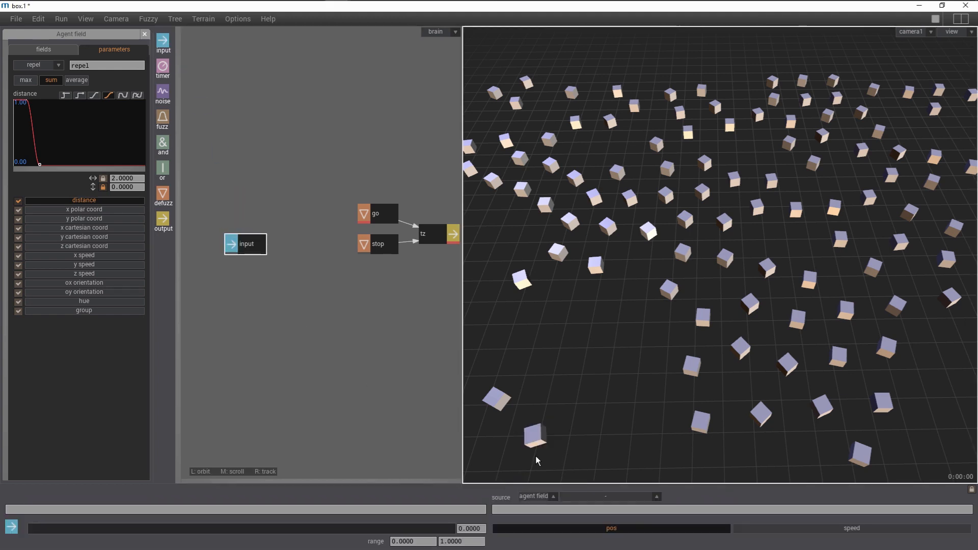
click(585, 497)
click(586, 484)
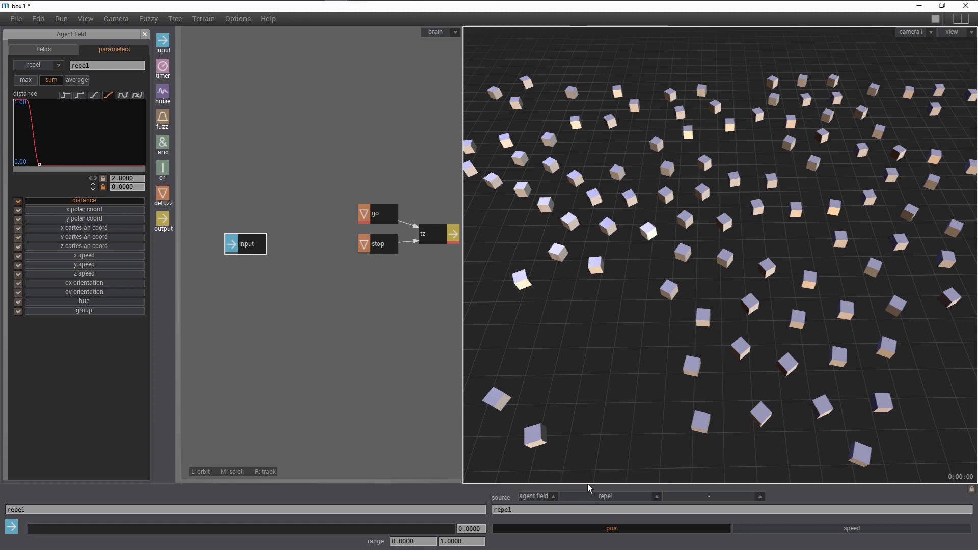
click(689, 496)
click(687, 488)
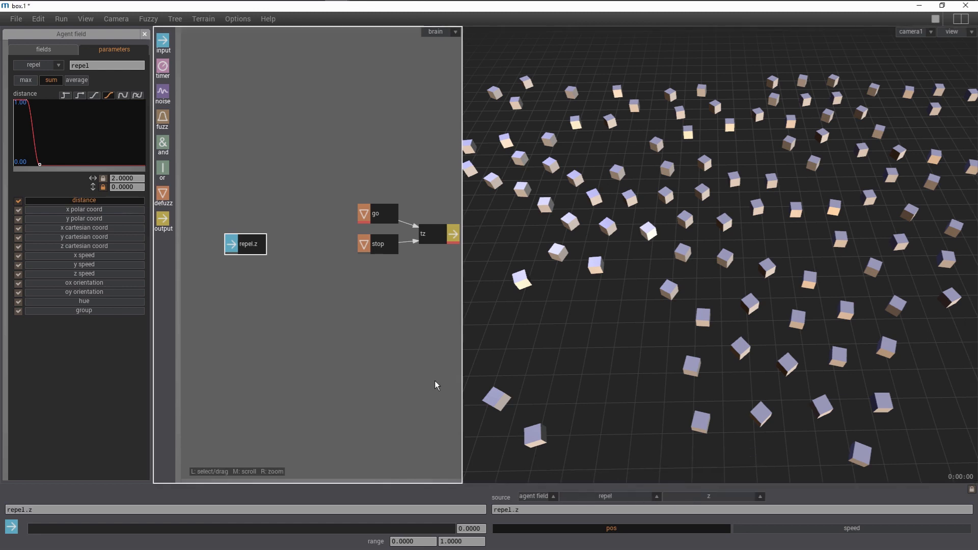
- Add a fuzz node fed by the repel.z input and name it back
drag(258, 243, 251, 242)
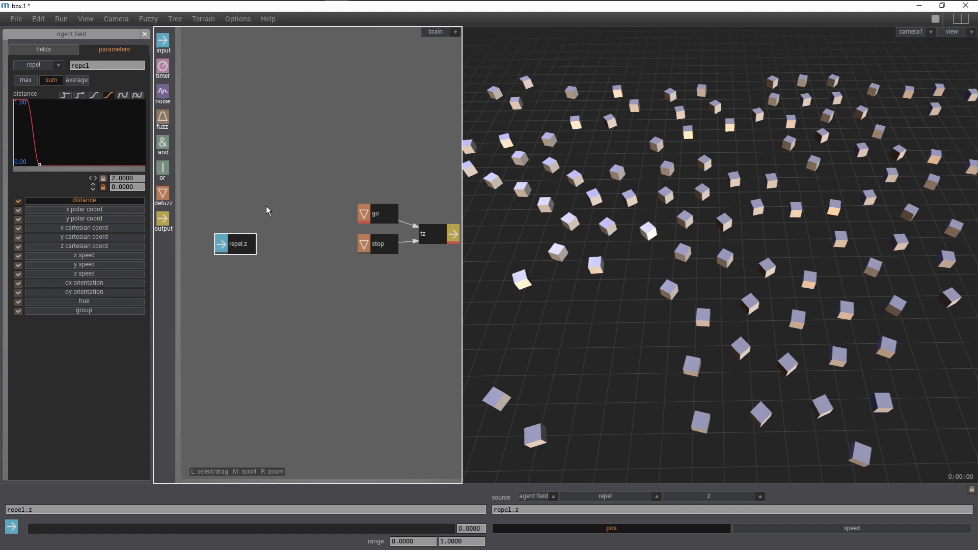
drag(170, 121, 197, 162)
mouse_move(292, 247)
mouse_down()
mouse_move(254, 246)
mouse_move(282, 246)
mouse_up()
click(298, 510)
key(BackSpace)
key(BackSpace)
text(t)
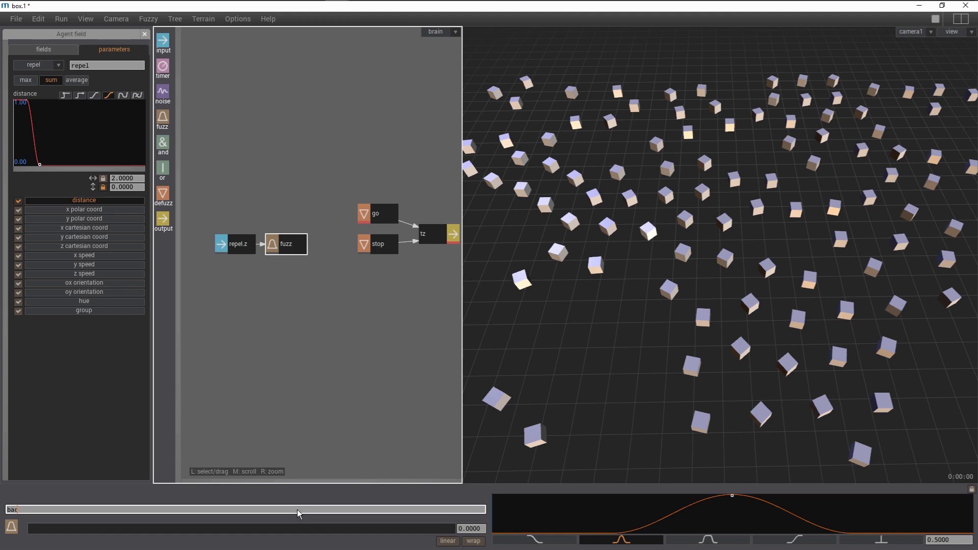
key(Return)
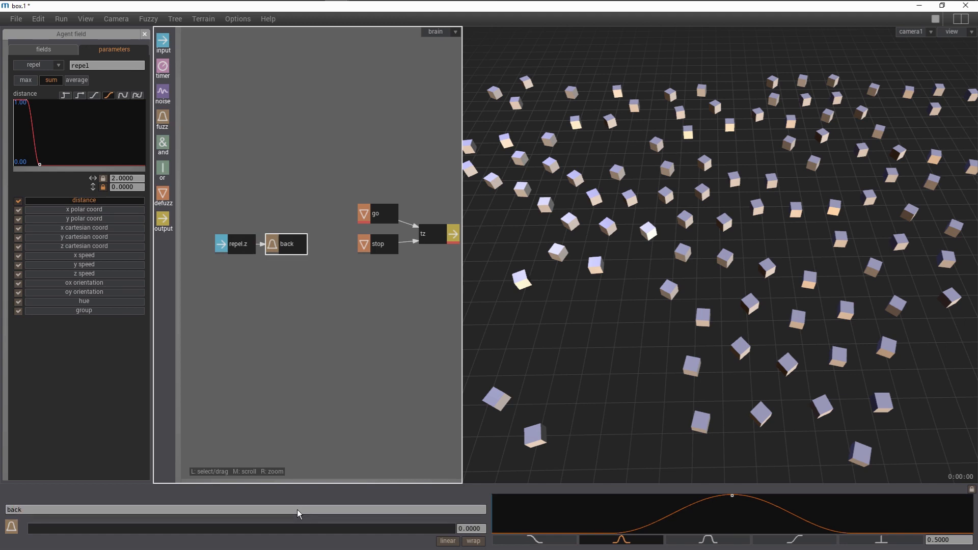
- Set the repel.z input's range minimum to -1
click(235, 250)
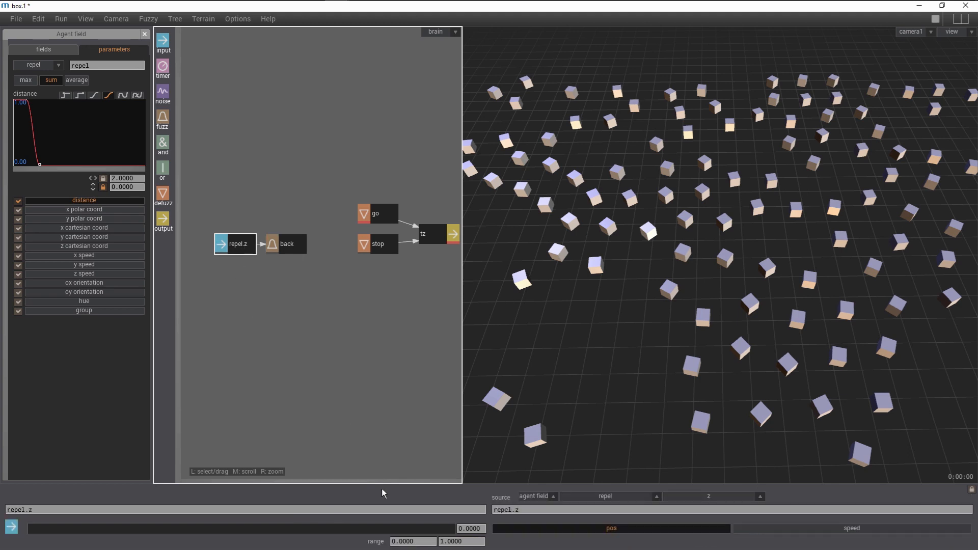
drag(422, 545, 384, 544)
text(-1)
key(Return)
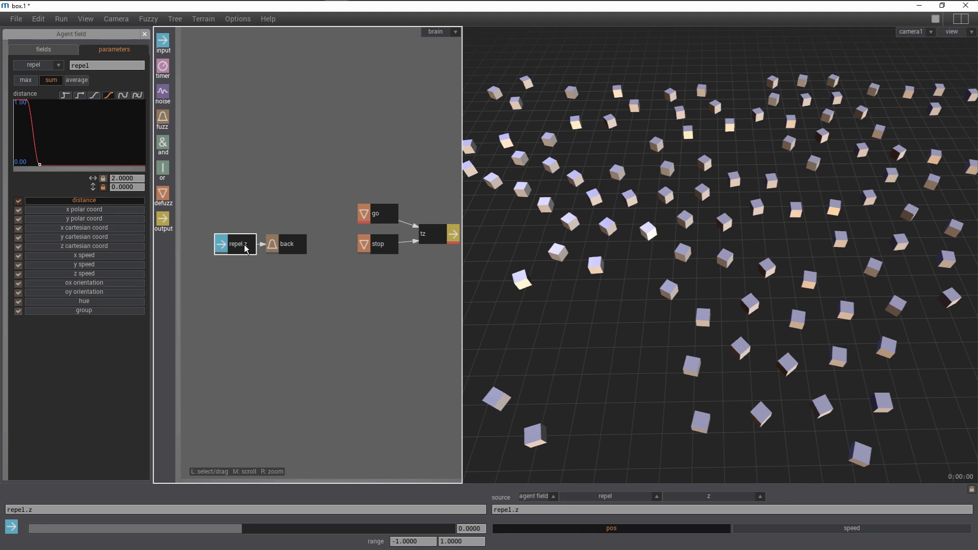
- Give the back fuzz node a falling curve starting at about -1 and reaching zero near 0
click(284, 246)
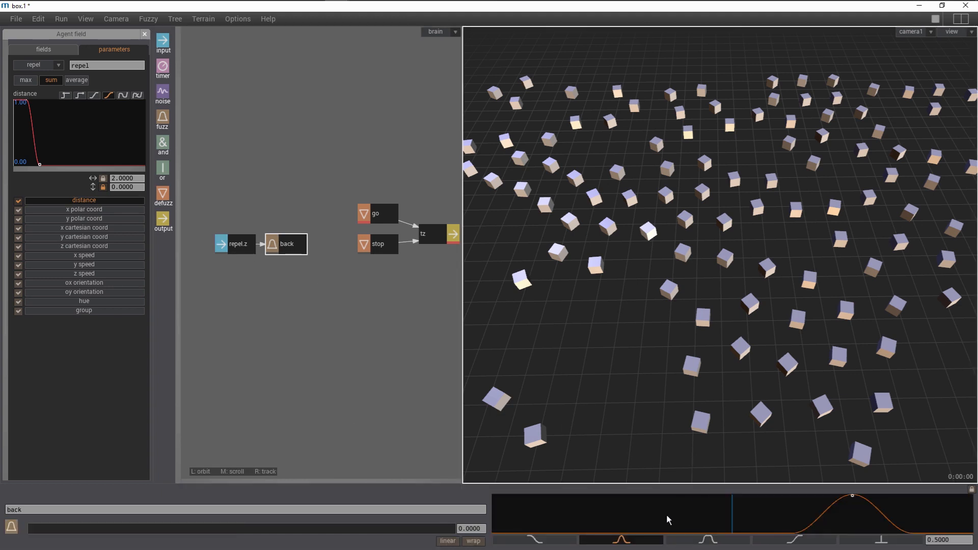
click(559, 541)
drag(741, 516, 435, 515)
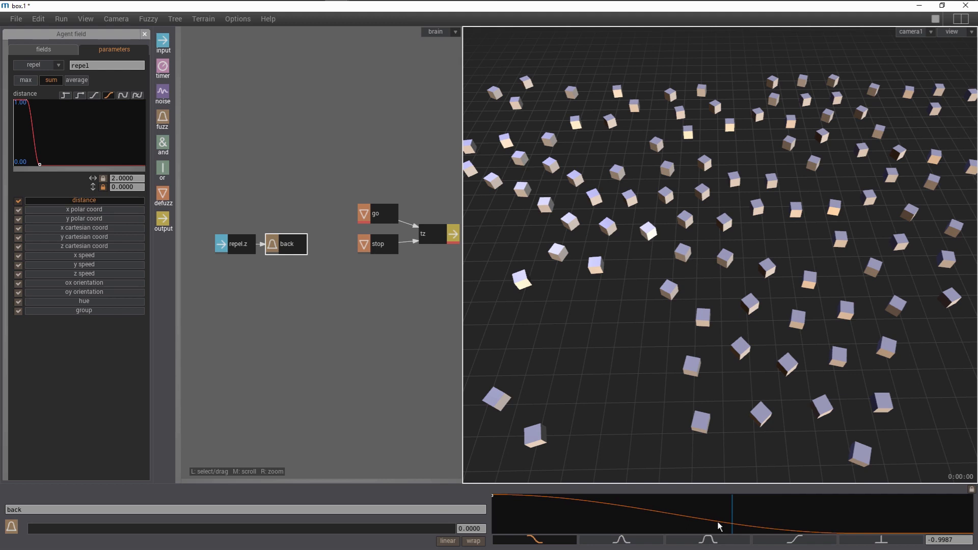
drag(837, 526, 724, 533)
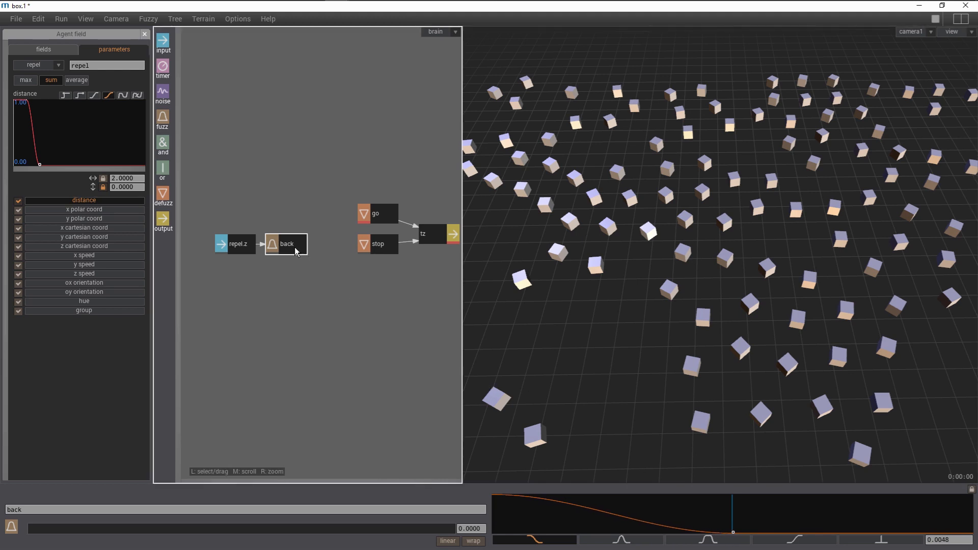
- Connect the back fuzz node to the stop defuzz node
drag(297, 252, 375, 247)
key(alt)
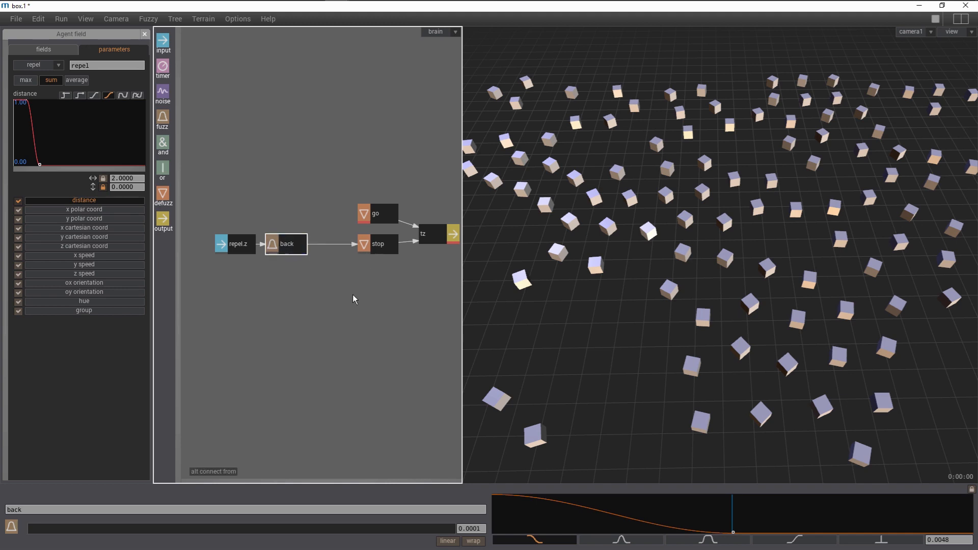
- Turn on the agent fields display and run the simulation from the start to watch the agents
key(space)
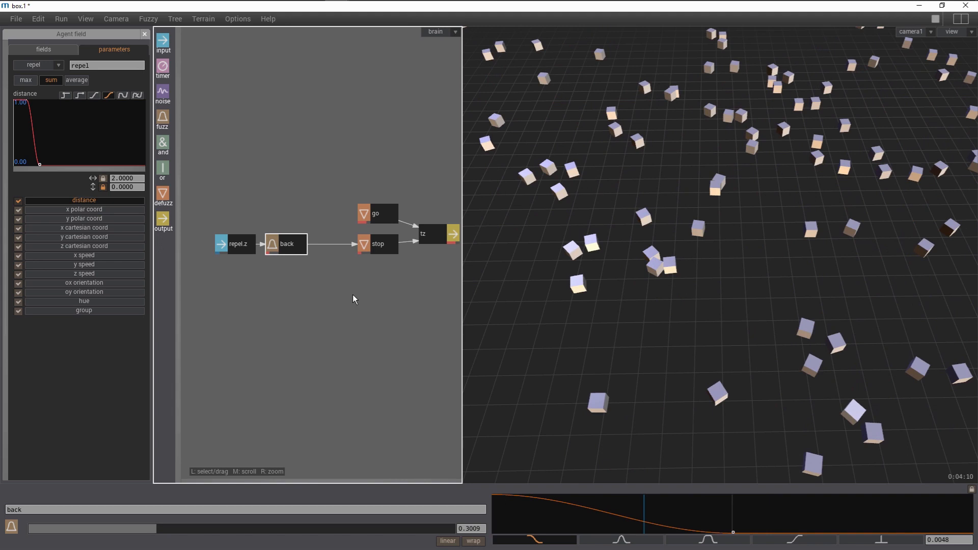
key(Home)
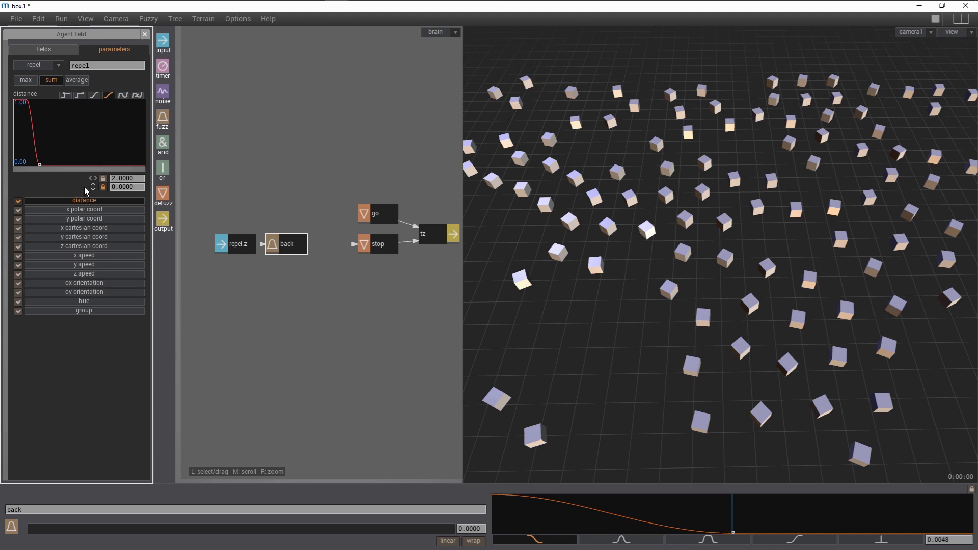
click(85, 20)
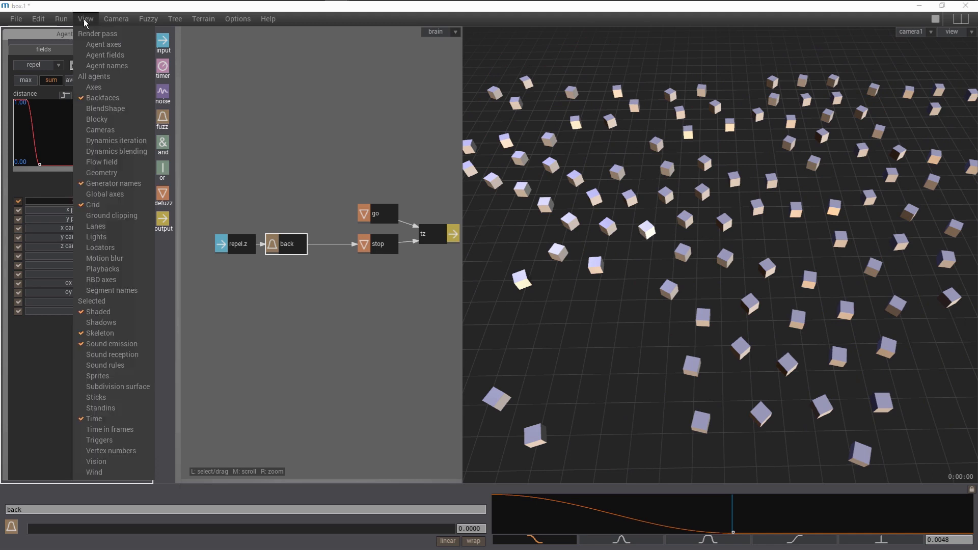
click(100, 56)
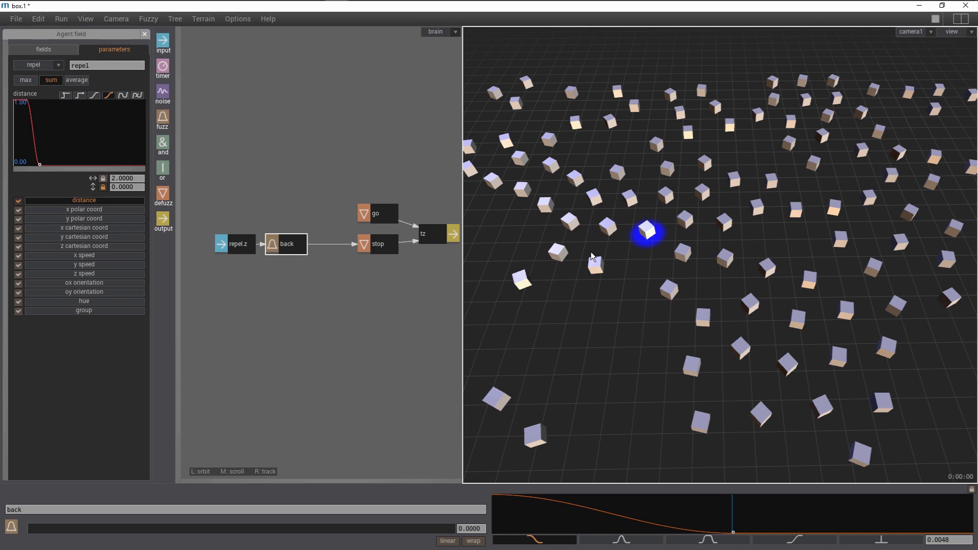
key(space)
key(space)
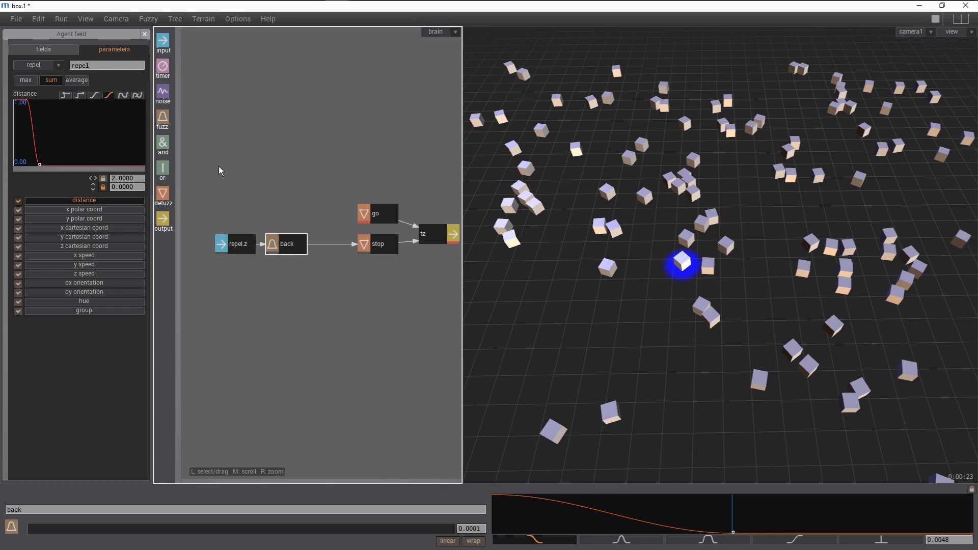
- Widen the repel field's distance falloff curve to reach about 5.3
drag(50, 157, 90, 157)
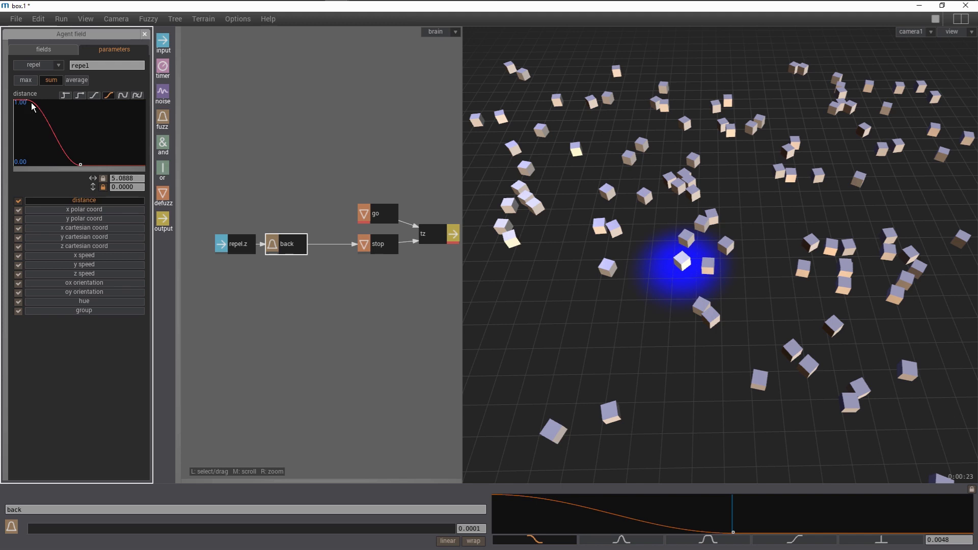
drag(31, 103, 38, 105)
drag(81, 165, 84, 160)
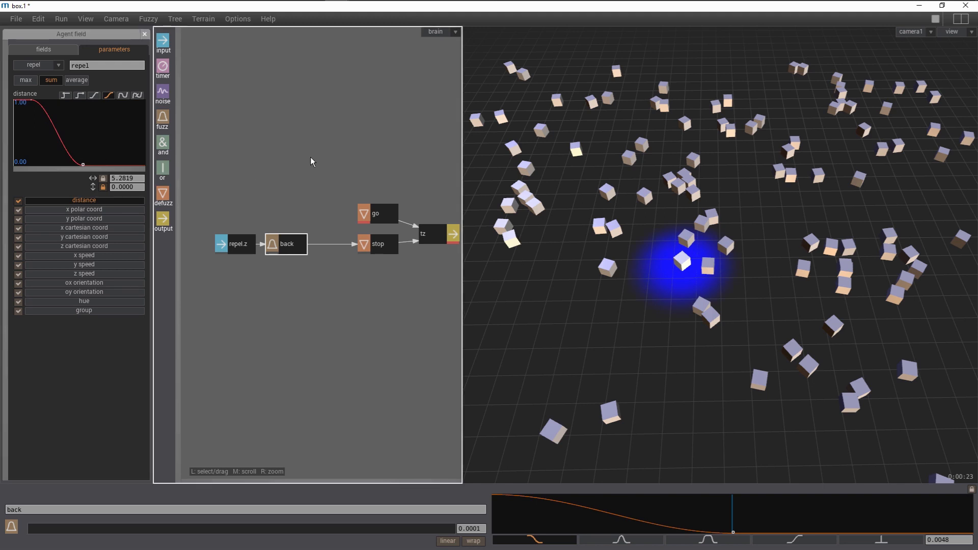
- Run the simulation to observe the agents reacting to the repel field
key(ctrl+i)
key(ctrl+g)
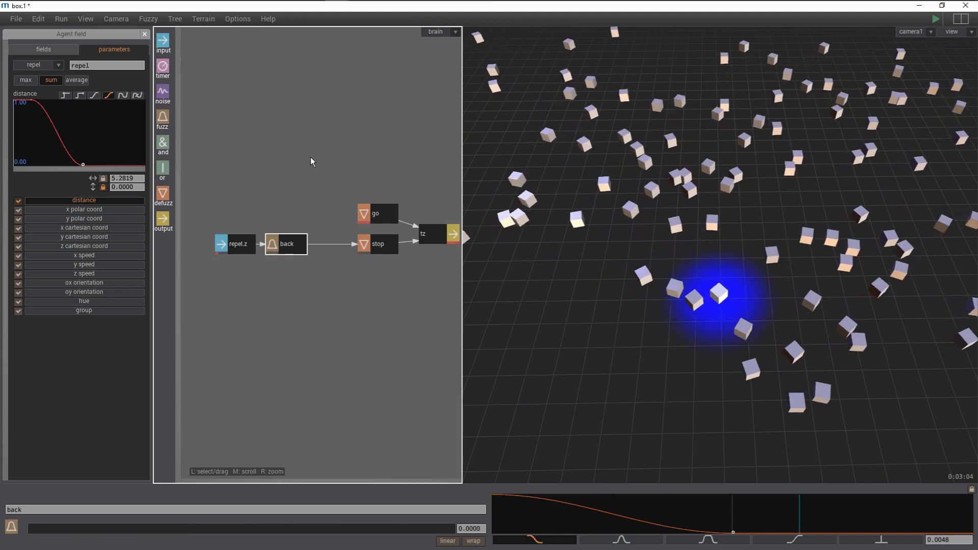
key(ctrl+g)
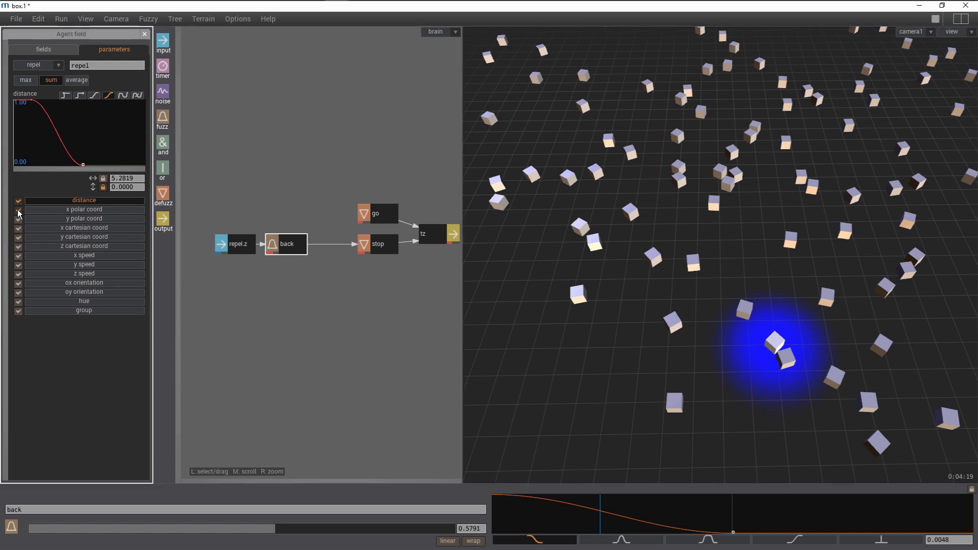
- Reshape the repel field's x polar coord curve with its outer points at about -114 and 115, and replay the simulation
click(67, 213)
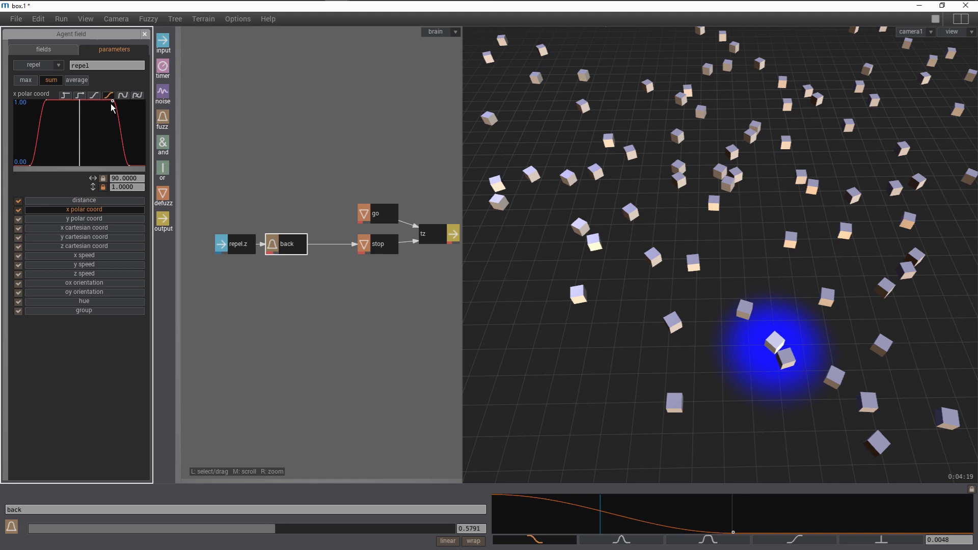
drag(112, 104, 64, 105)
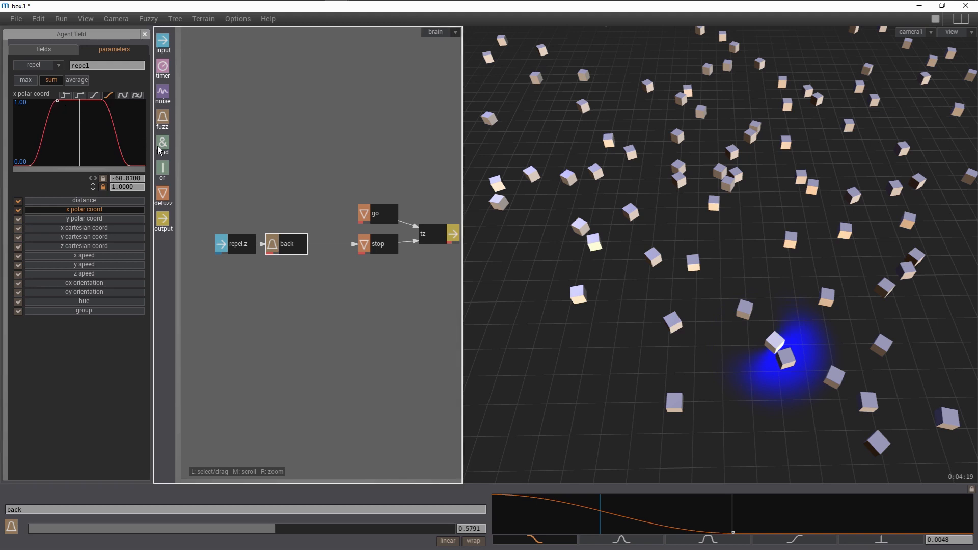
click(129, 164)
drag(129, 164, 122, 164)
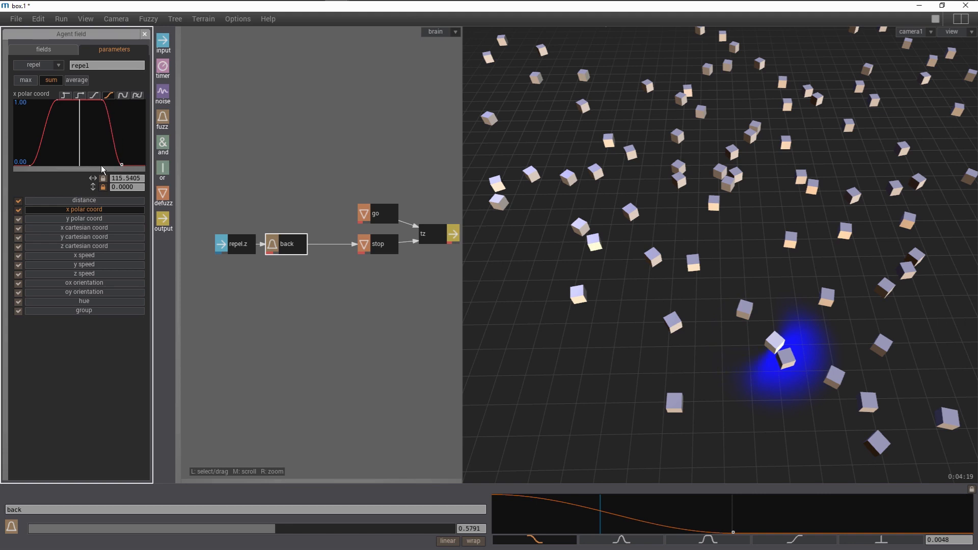
drag(31, 164, 45, 161)
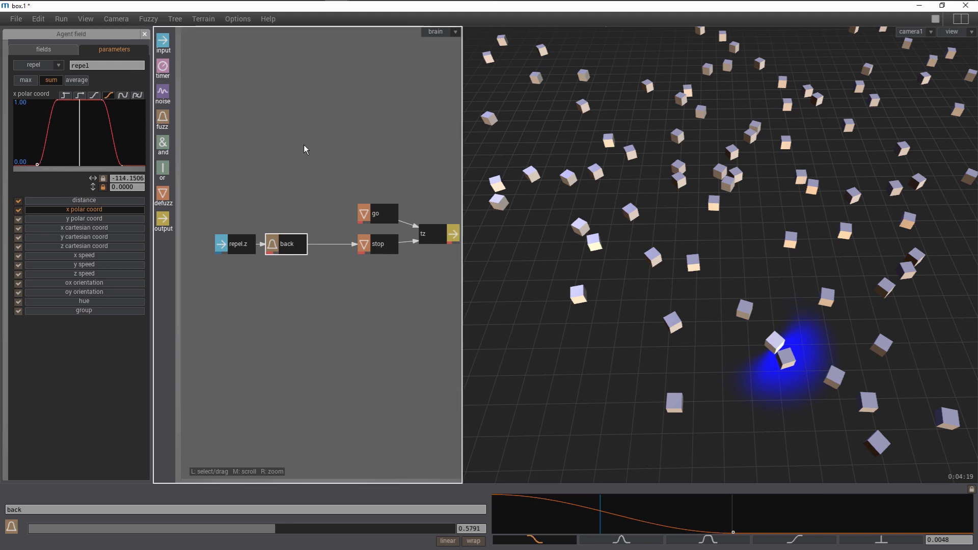
key(ctrl+p)
key(space)
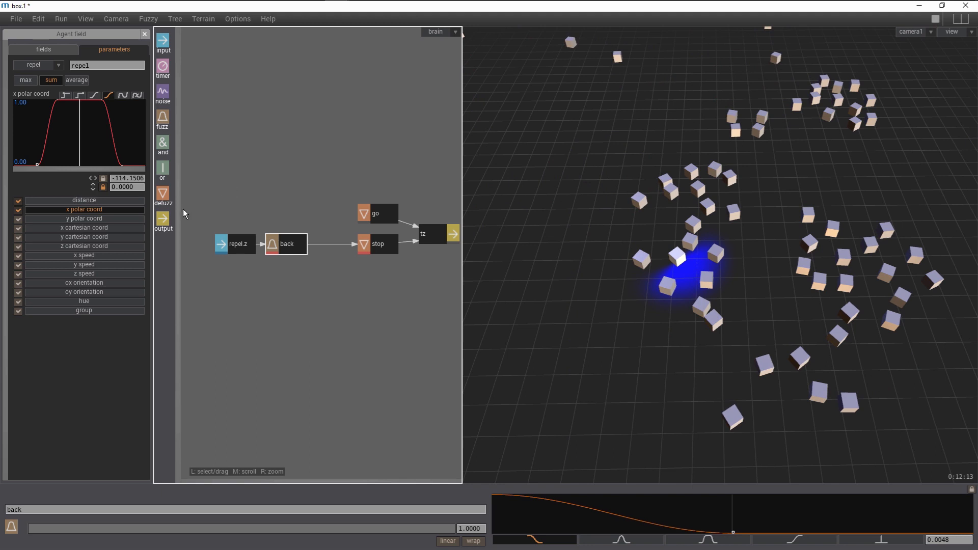
- Add an output node named ry with a range from -90 to 90
drag(164, 223, 434, 315)
click(568, 510)
text(ry)
key(Return)
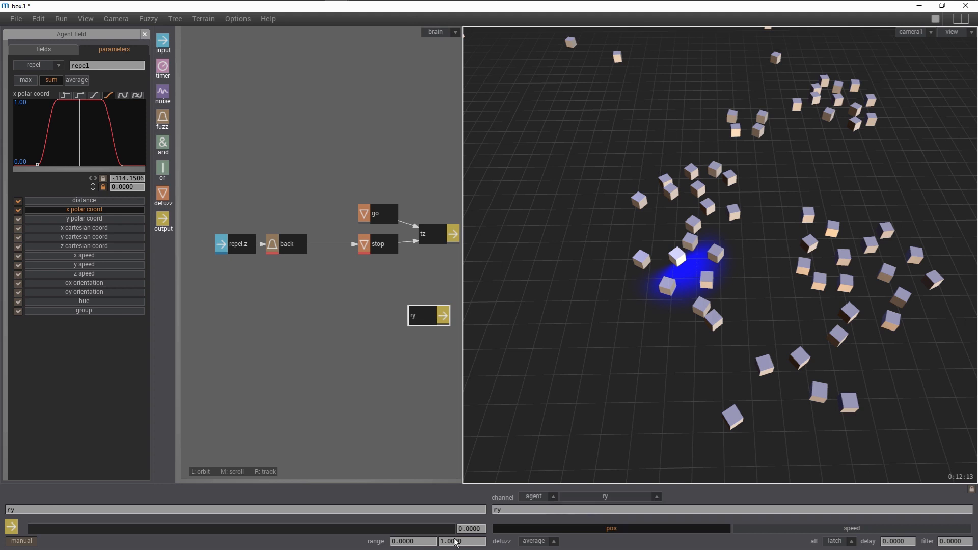
click(424, 541)
key(BackSpace)
key(BackSpace)
key(BackSpace)
key(BackSpace)
text(-90)
click(482, 543)
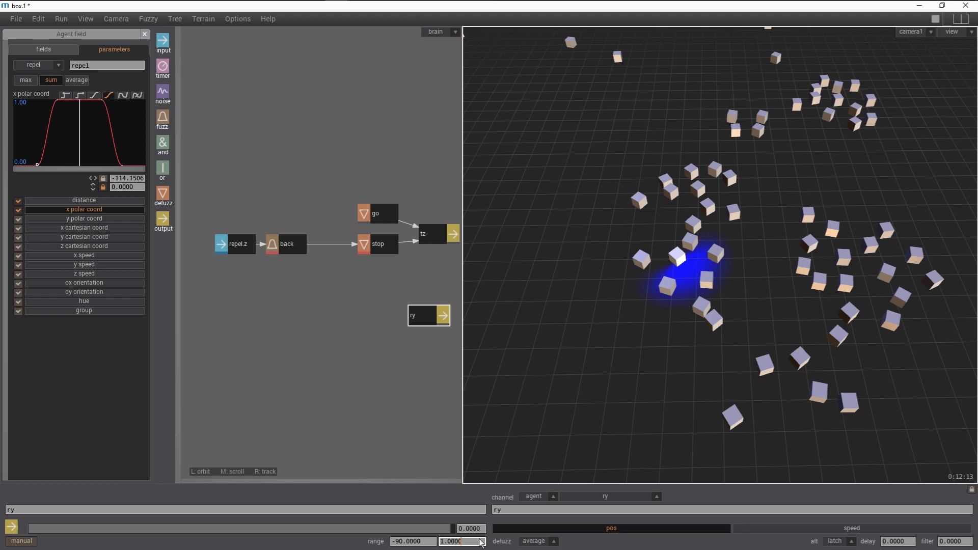
key(BackSpace)
key(BackSpace)
text(90)
key(Return)
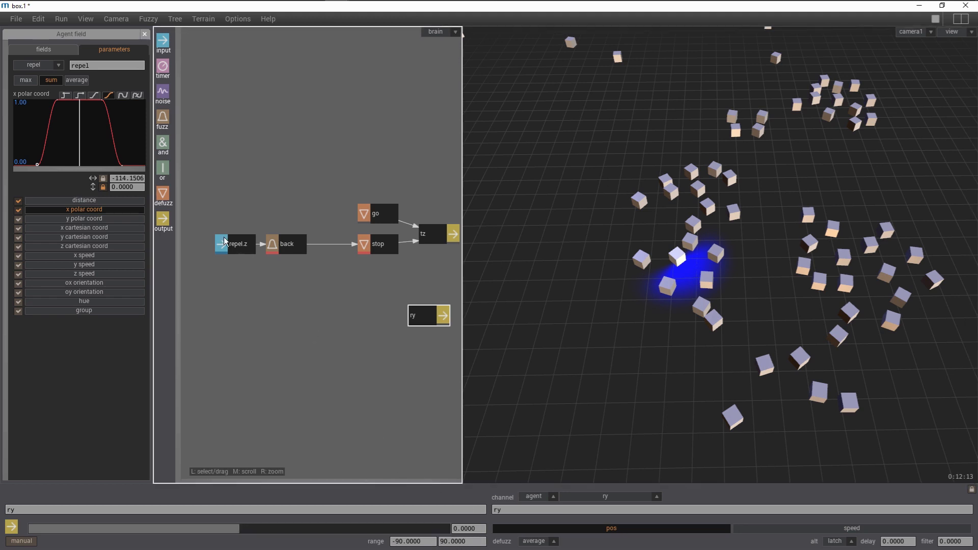
- Add a defuzz node named left and connect it to the ry output
drag(163, 193, 371, 289)
click(372, 510)
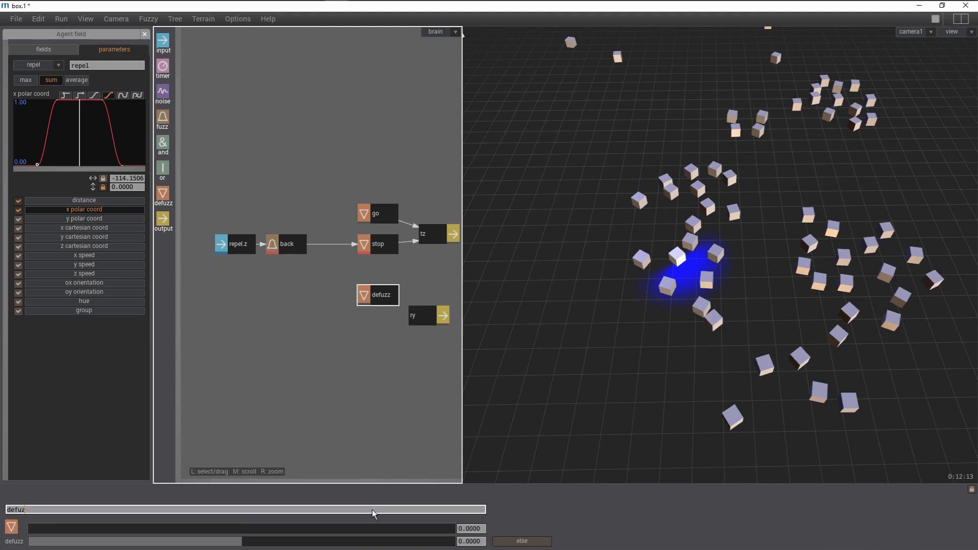
key(Return)
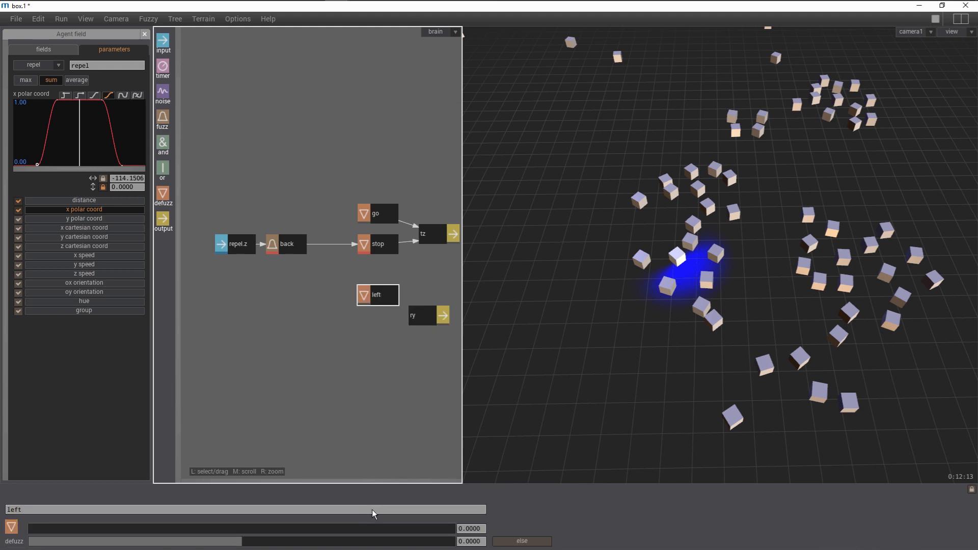
key(c)
click(380, 296)
click(413, 317)
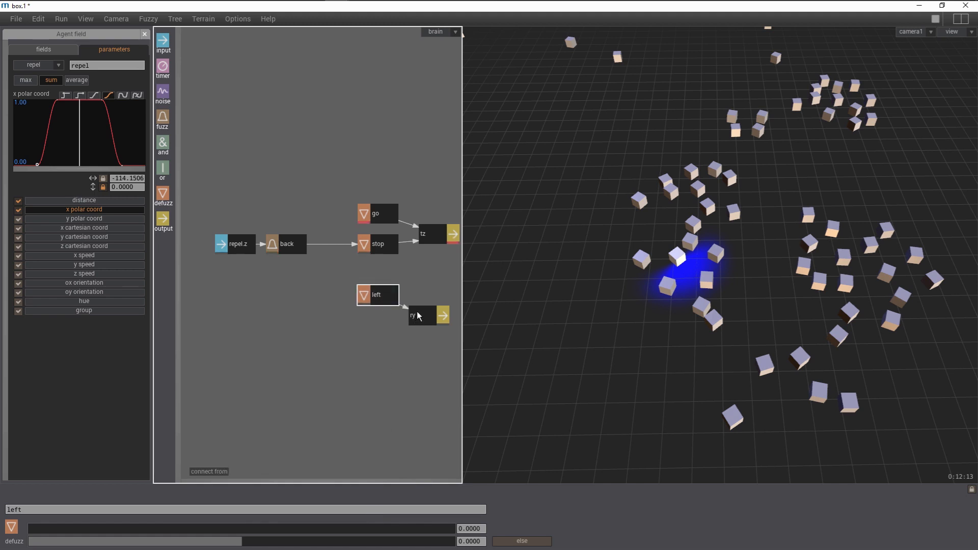
- Add a defuzz node named straight, make it the else case, and connect it to ry
drag(163, 196, 292, 318)
drag(375, 317, 376, 317)
click(331, 510)
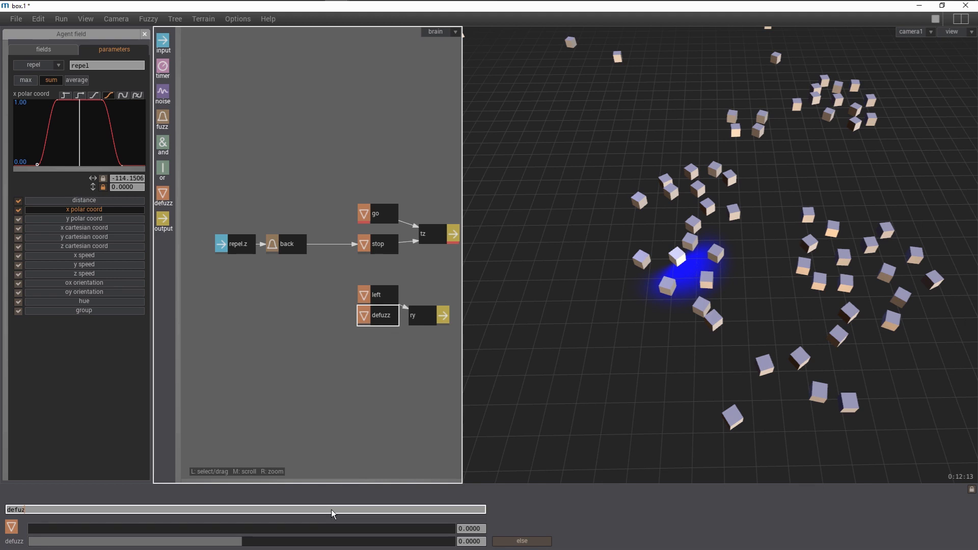
text(straight)
key(Return)
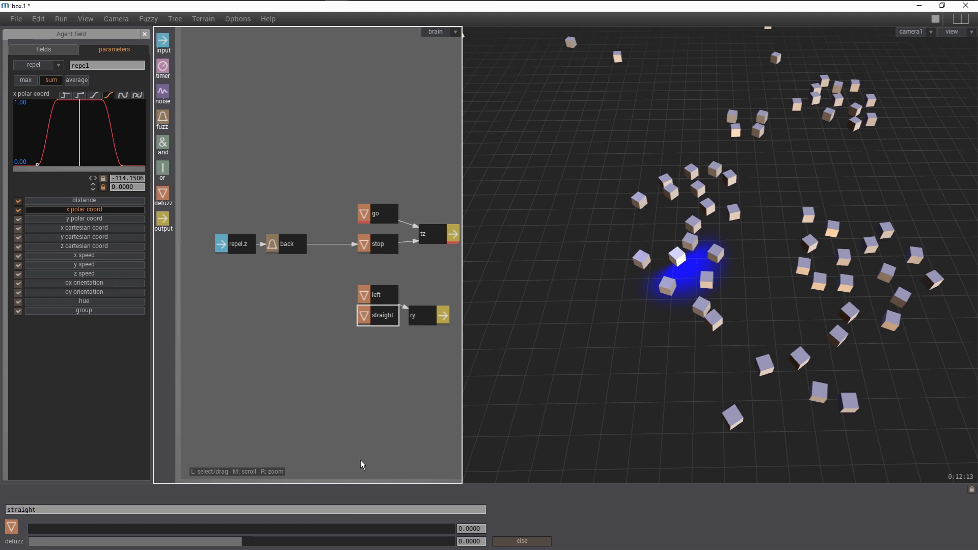
click(509, 542)
drag(387, 317, 421, 317)
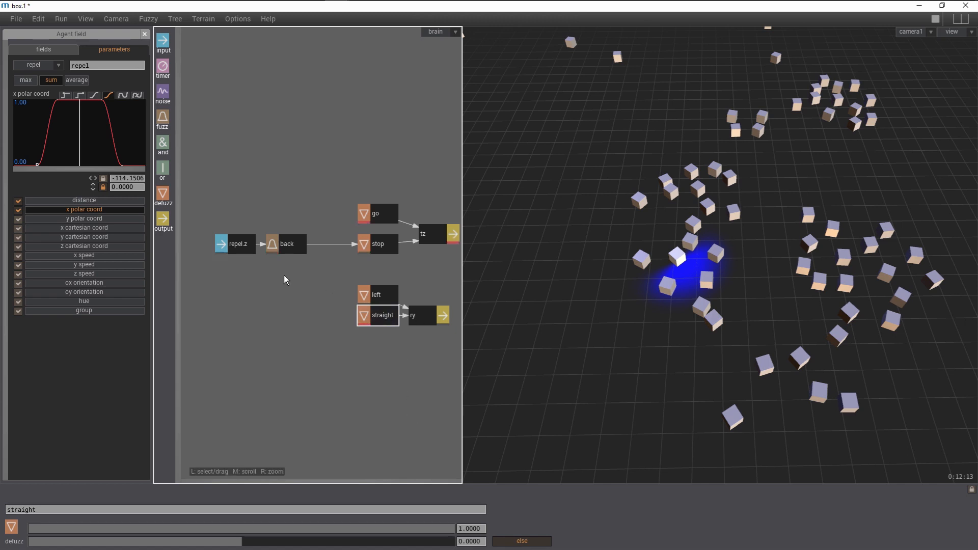
- Add a defuzz node named right and connect it to the ry output
drag(163, 196, 382, 339)
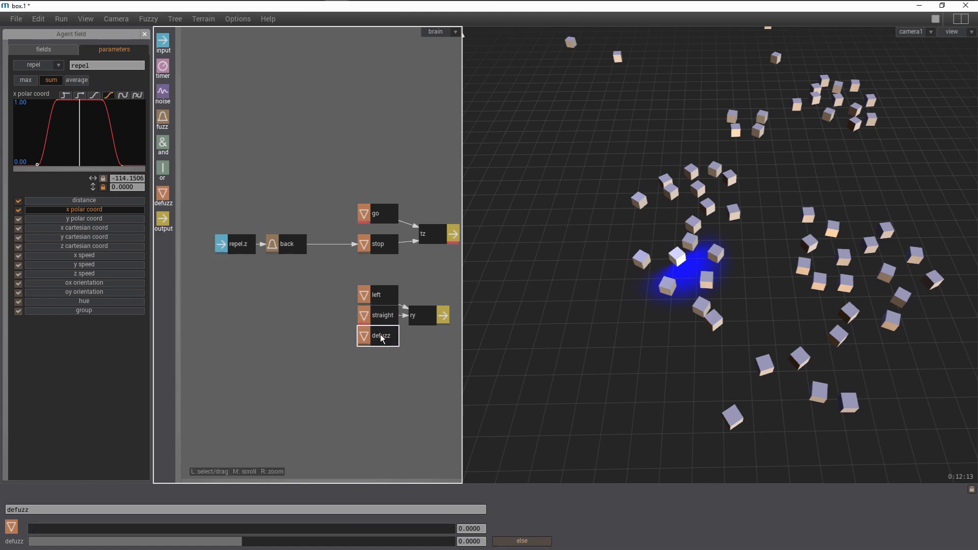
click(289, 507)
key(BackSpace)
key(BackSpace)
key(BackSpace)
key(BackSpace)
key(BackSpace)
text(right)
key(Return)
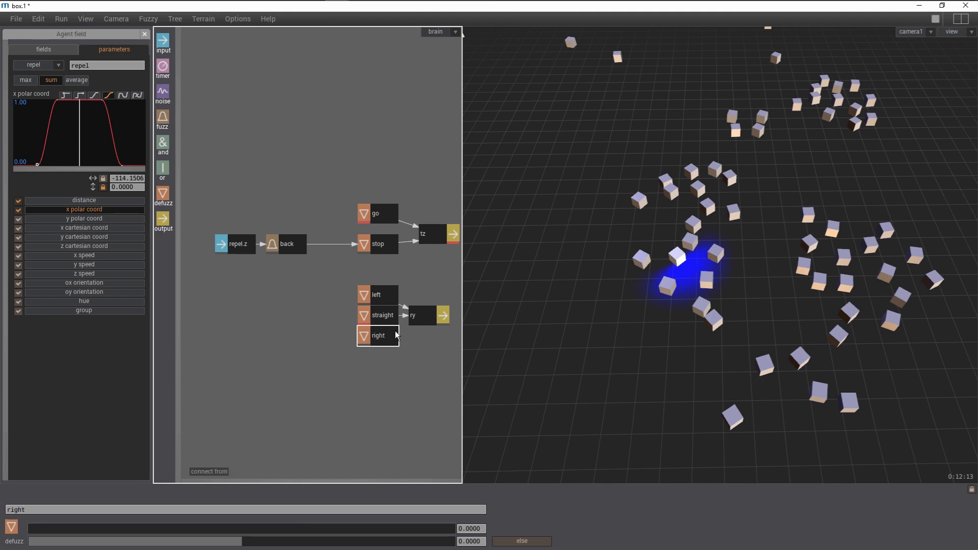
click(427, 320)
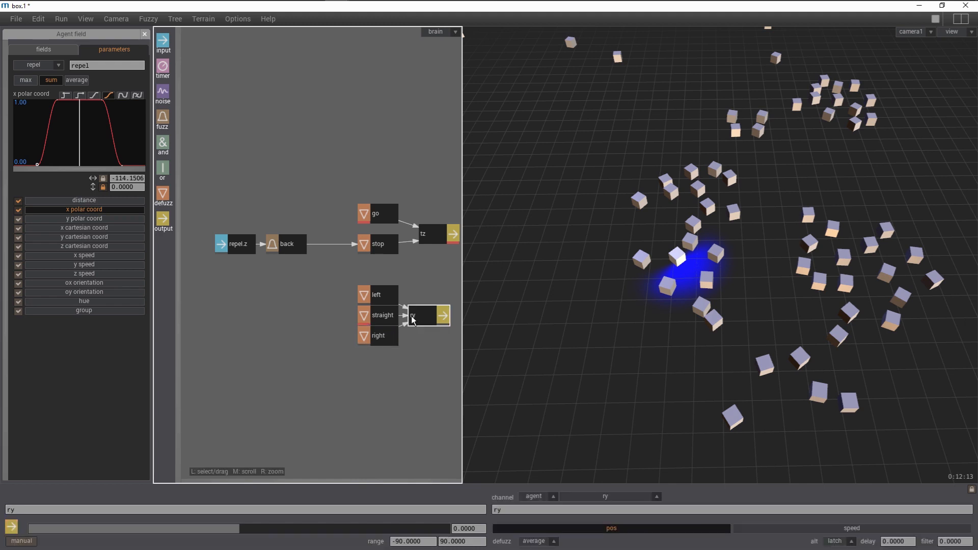
- Set the left defuzz value to 90 and the right defuzz value to -90
click(386, 299)
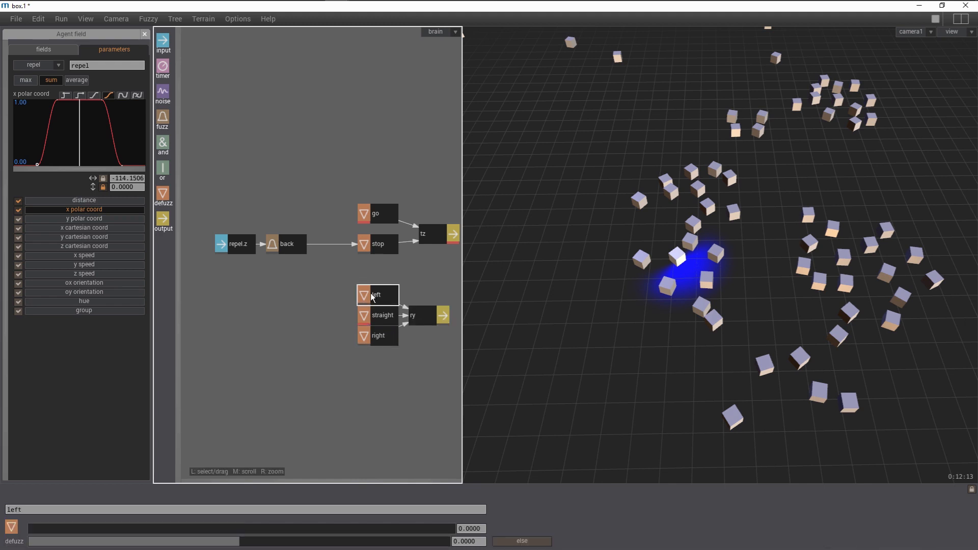
drag(293, 542, 444, 542)
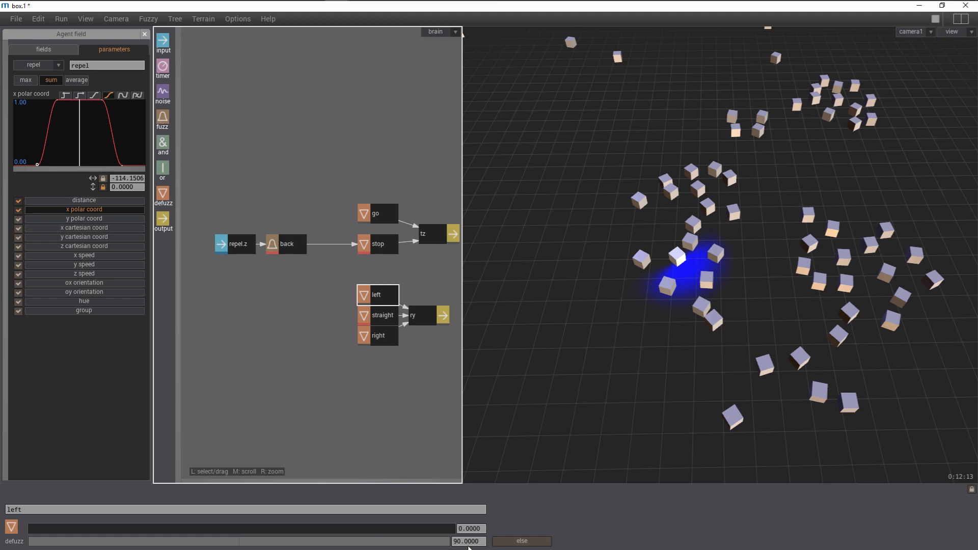
click(390, 337)
drag(228, 541, 28, 542)
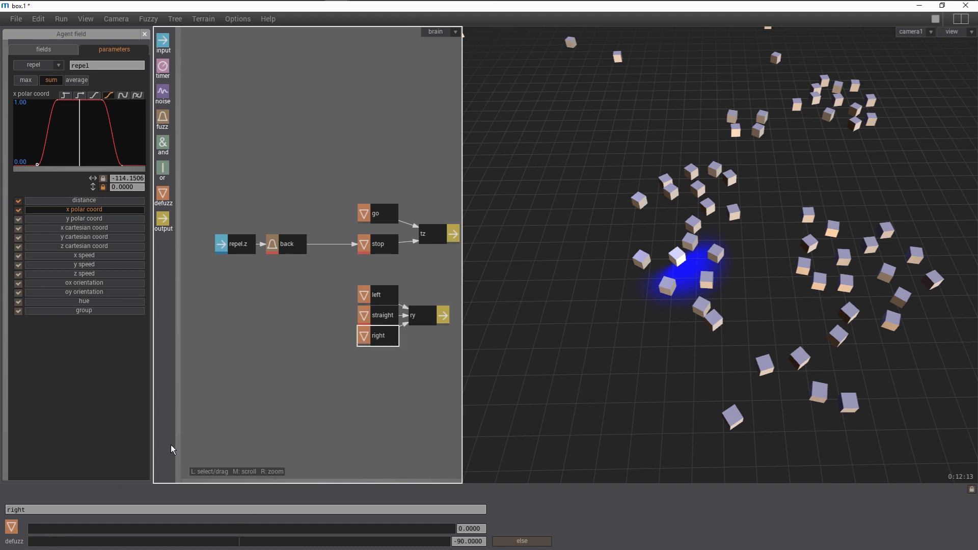
- Add an input node whose source is the repel agent field's x component
click(278, 352)
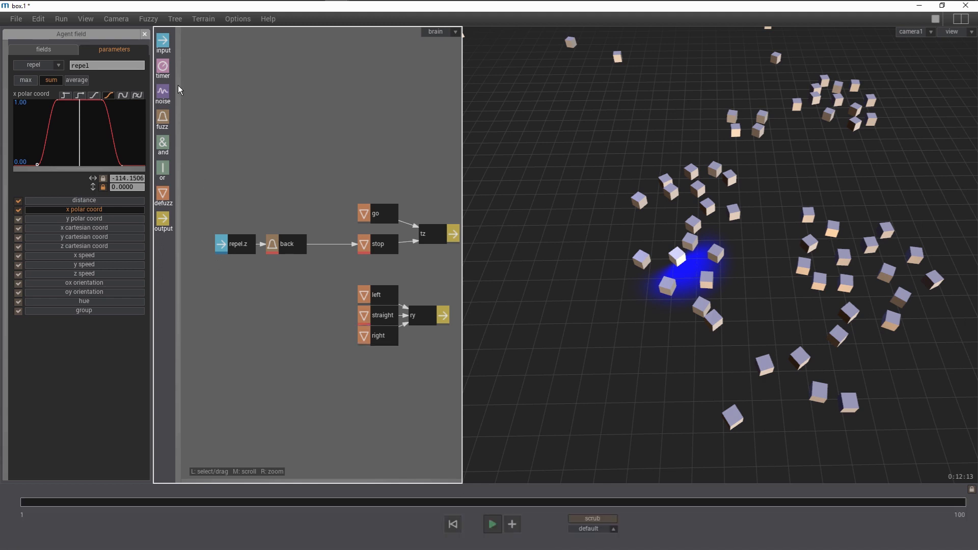
click(163, 41)
click(237, 312)
click(534, 498)
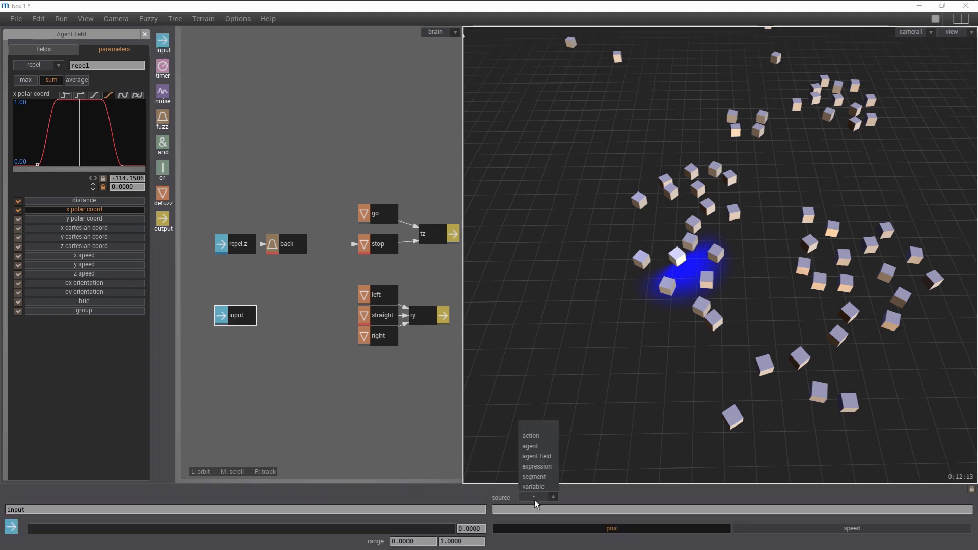
click(537, 460)
click(591, 495)
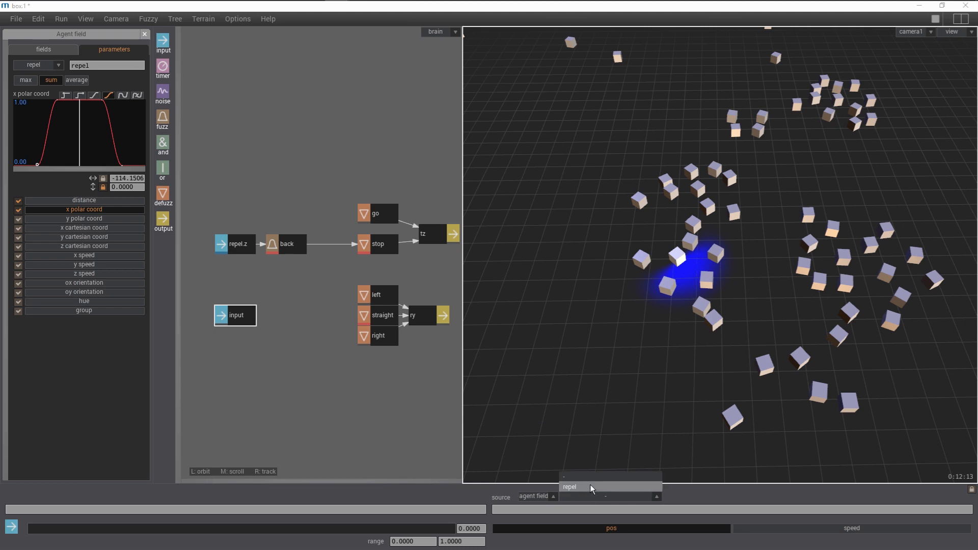
click(590, 485)
click(683, 496)
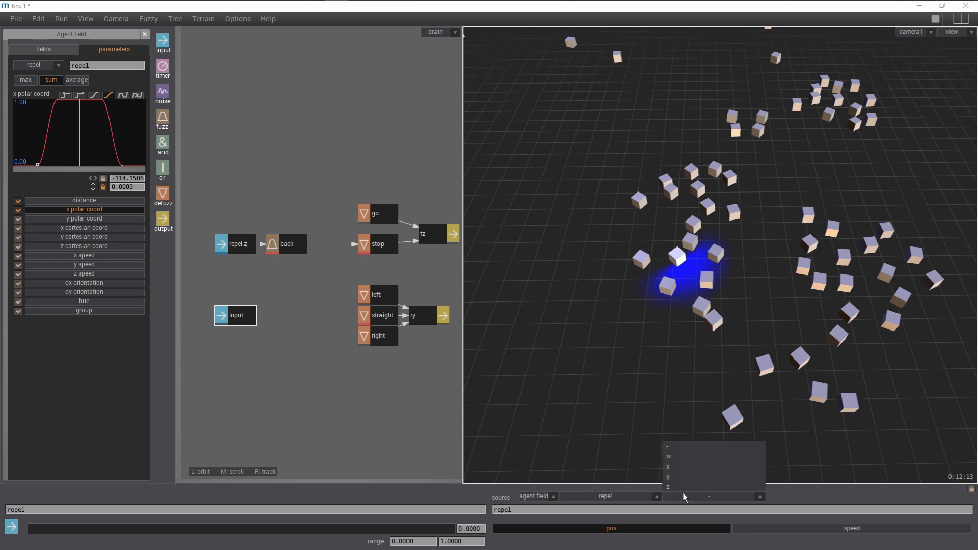
click(684, 466)
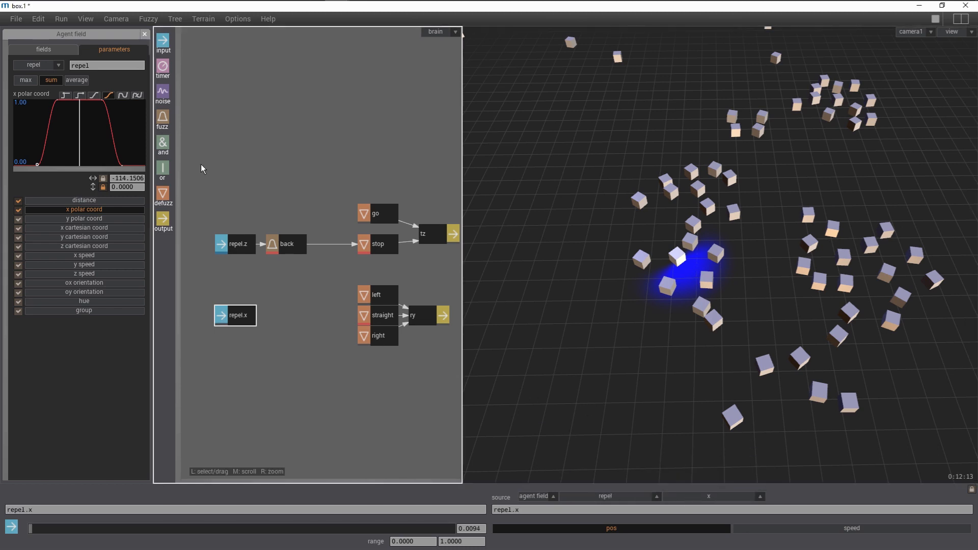
- Add a fuzz node fed by the repel.x input and name it left
drag(161, 114, 280, 297)
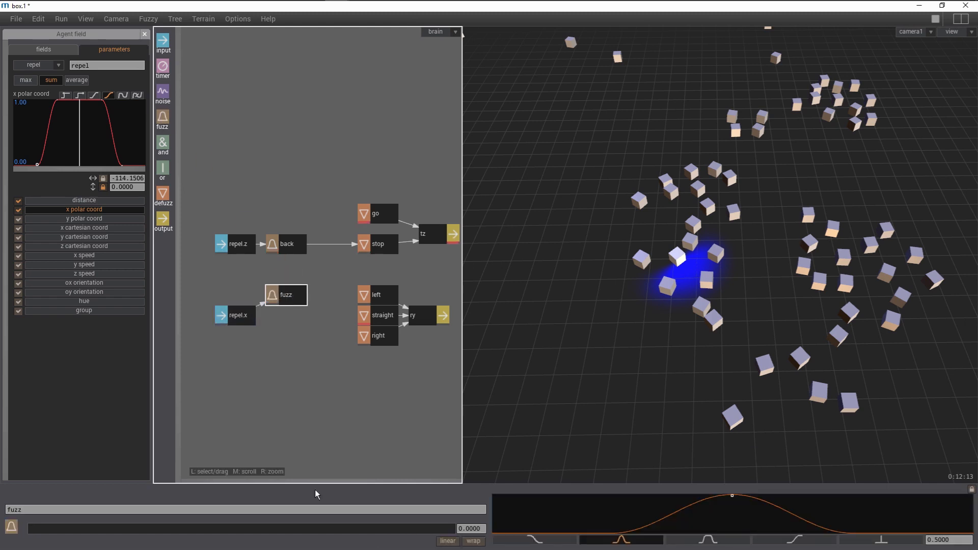
click(319, 510)
text(left)
key(Return)
- Add a second fuzz node fed by repel.x and name it right
drag(162, 126, 283, 329)
click(264, 510)
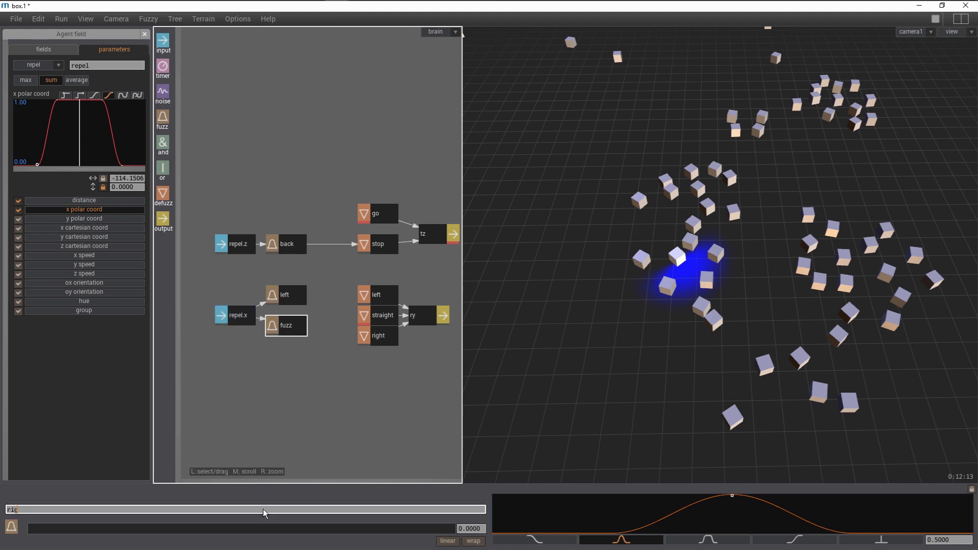
key(Return)
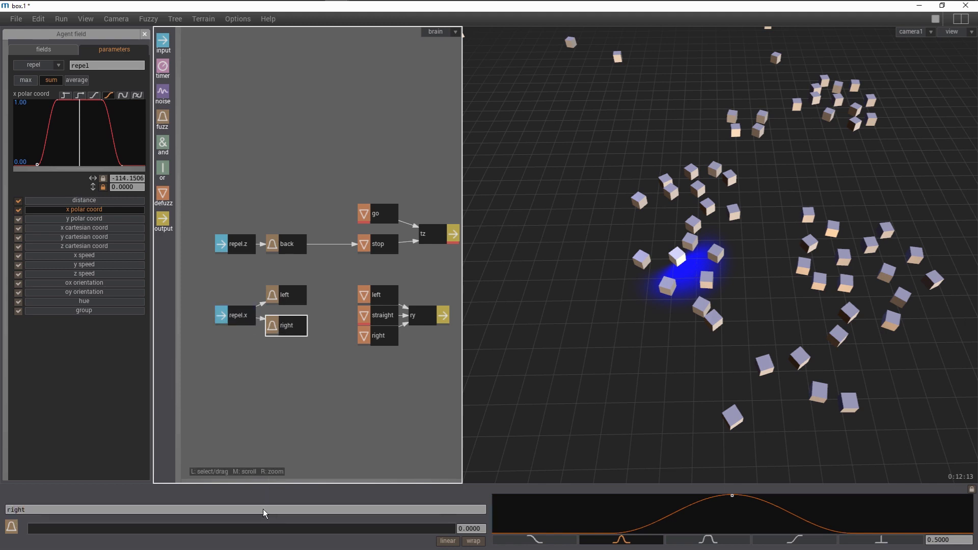
- Set the repel.x input's range minimum to -1
click(243, 321)
click(422, 543)
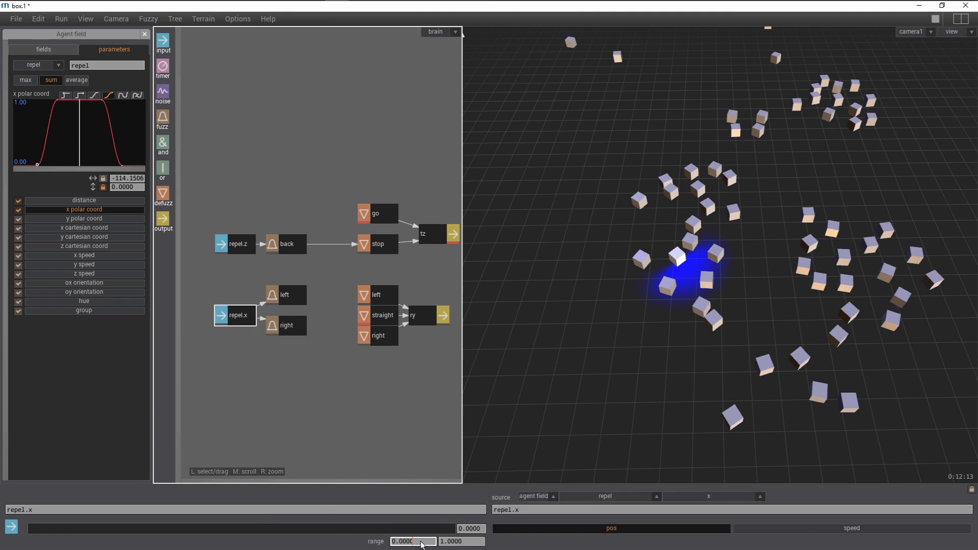
key(BackSpace)
key(BackSpace)
key(BackSpace)
key(BackSpace)
key(BackSpace)
key(BackSpace)
text(-1)
key(Return)
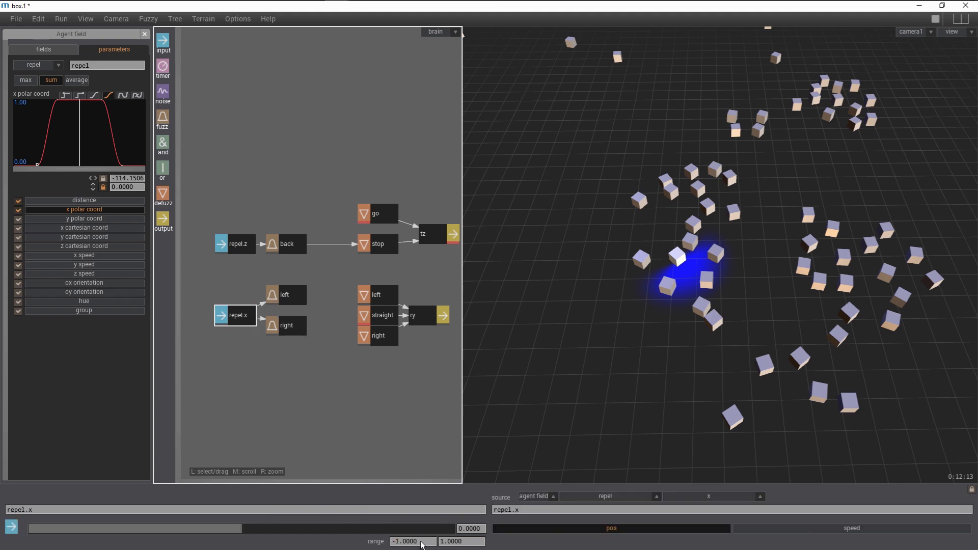
- Give the left fuzz set a rising ramp shape and move its curve points toward the centre
drag(298, 326, 298, 336)
click(282, 297)
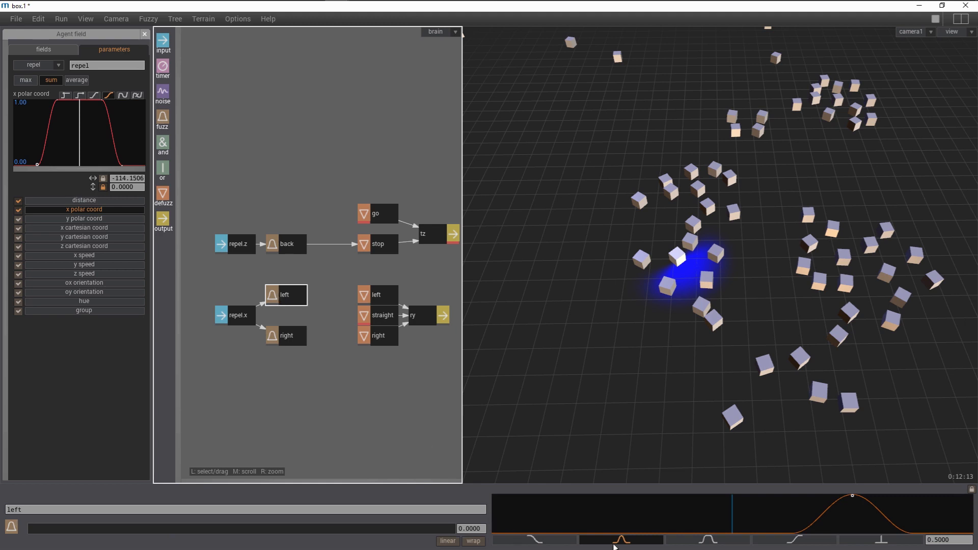
click(775, 542)
drag(787, 533, 725, 531)
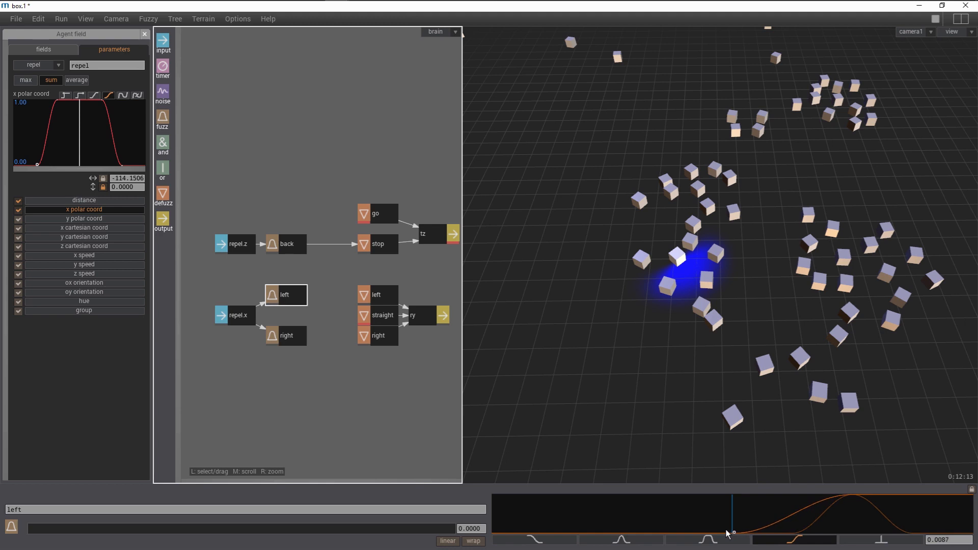
drag(843, 504, 797, 514)
click(752, 512)
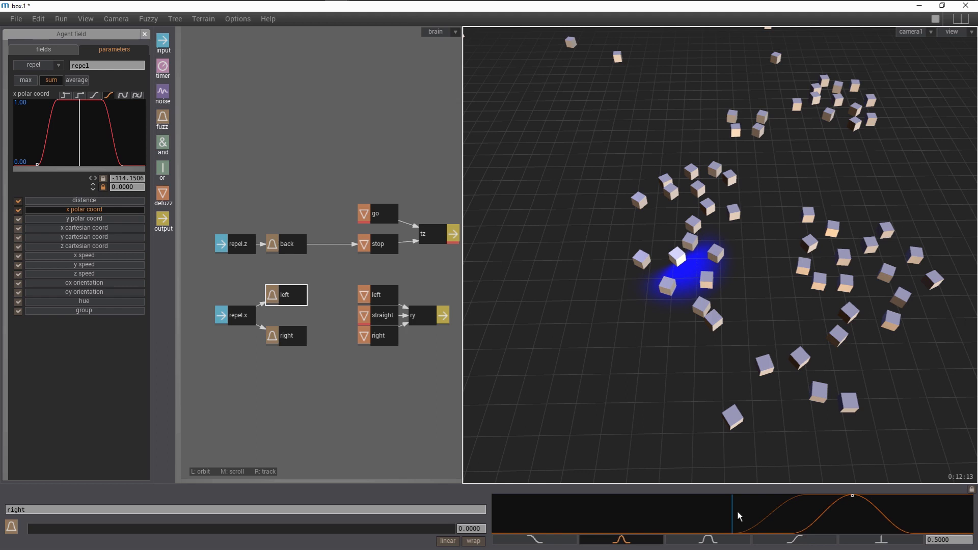
- Give the right fuzz set a falling ramp shape and move its curve points toward the centre
click(550, 542)
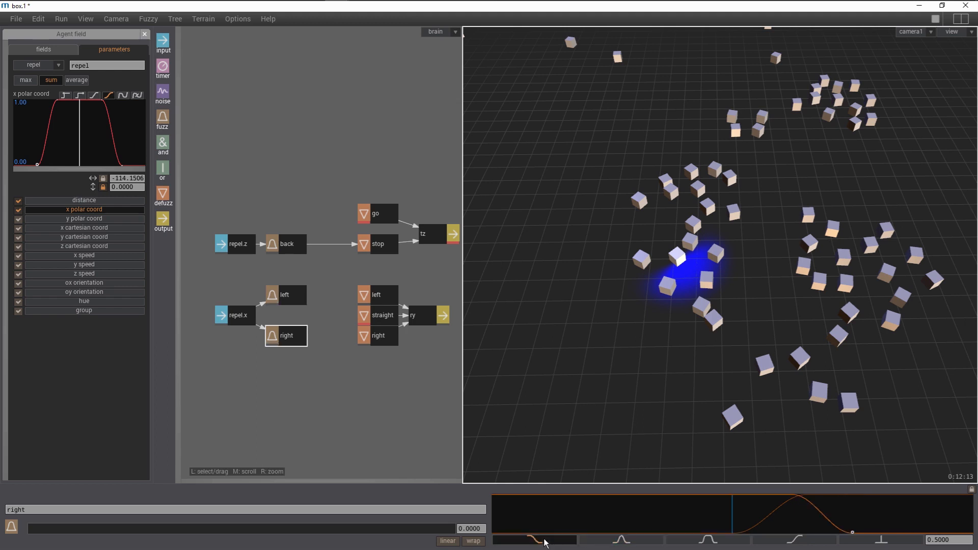
drag(783, 511, 631, 509)
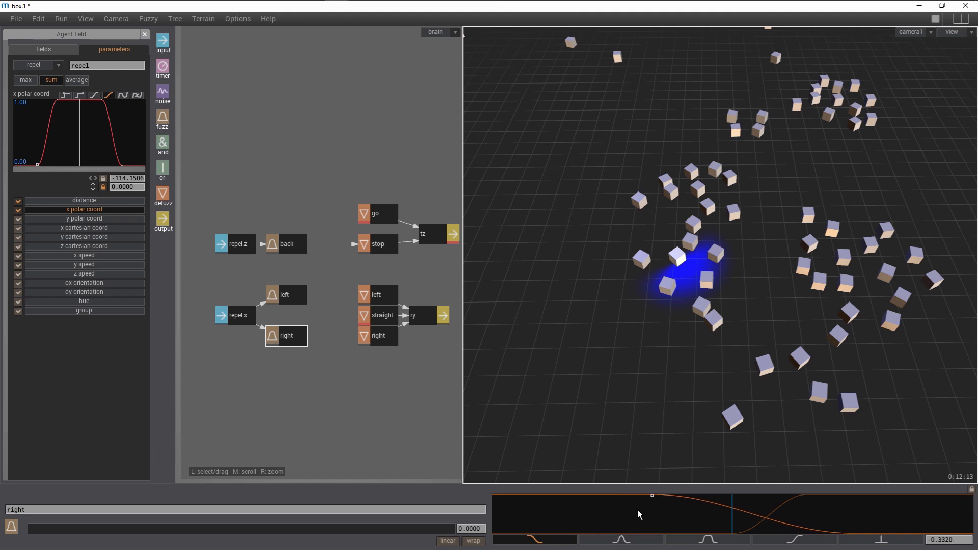
drag(812, 519, 694, 527)
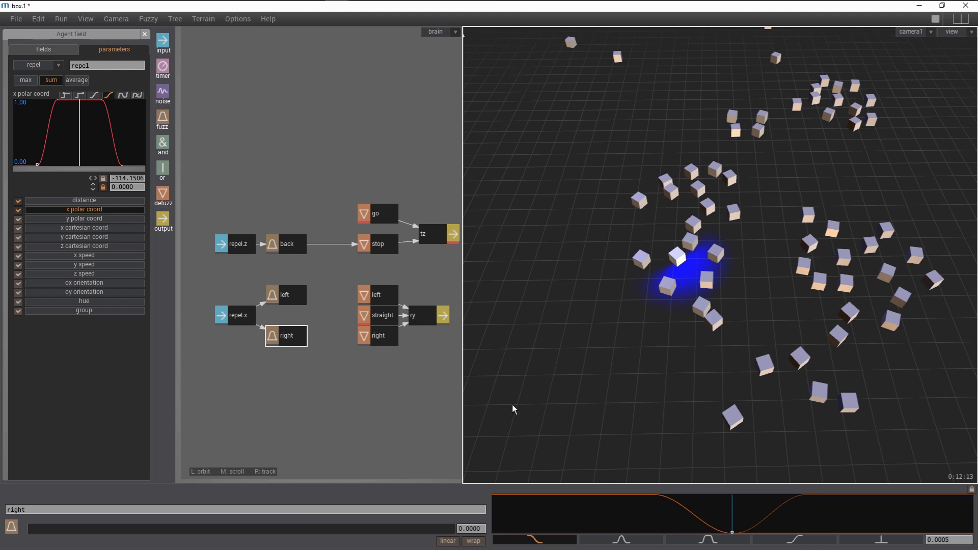
- Connect the left and right fuzz nodes to the matching left and right defuzz nodes and start the simulation
drag(300, 296, 355, 300)
drag(299, 341, 357, 336)
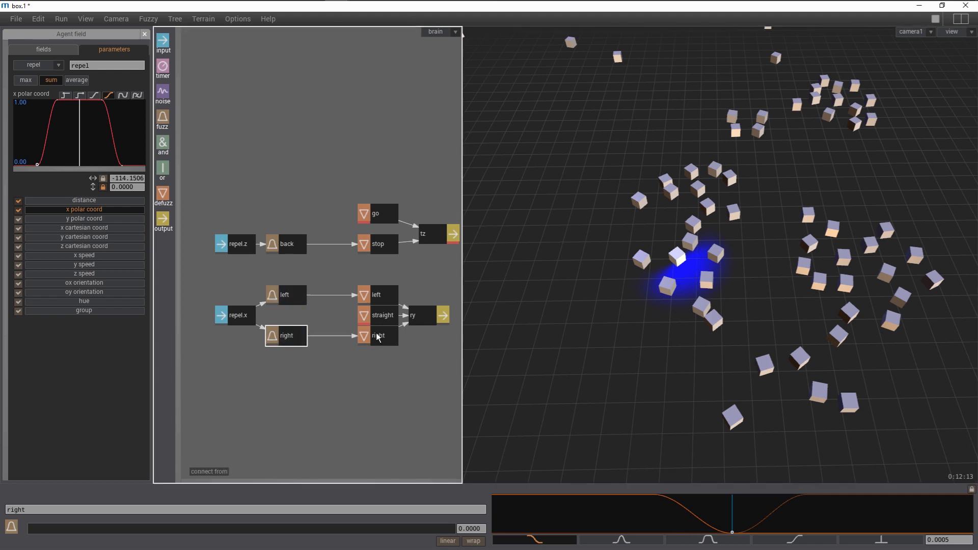
key(space)
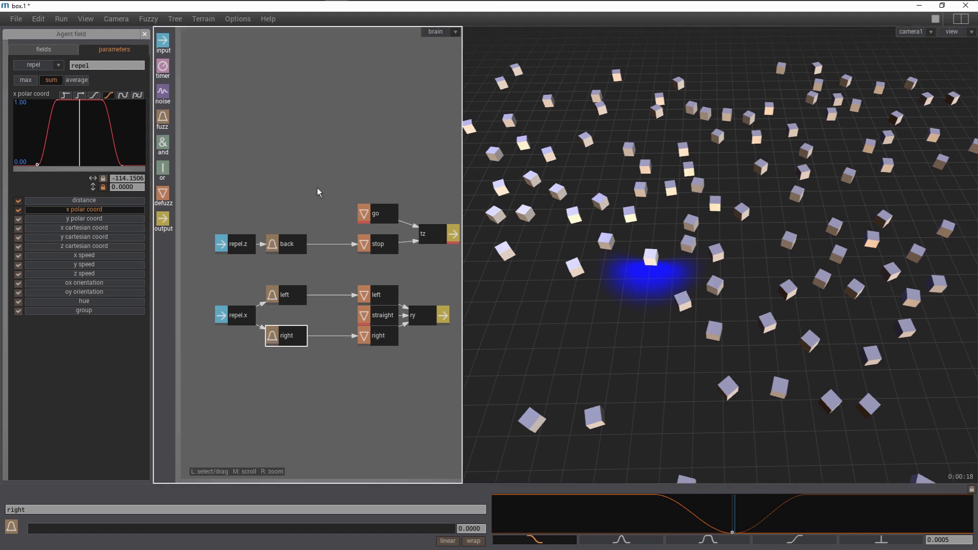
- Add a new agent field and rename it infront
click(59, 51)
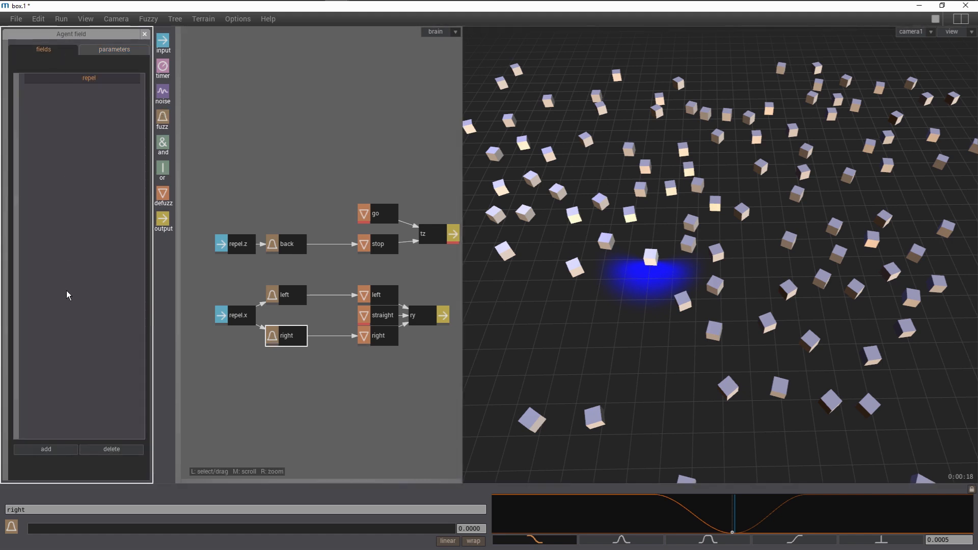
click(56, 448)
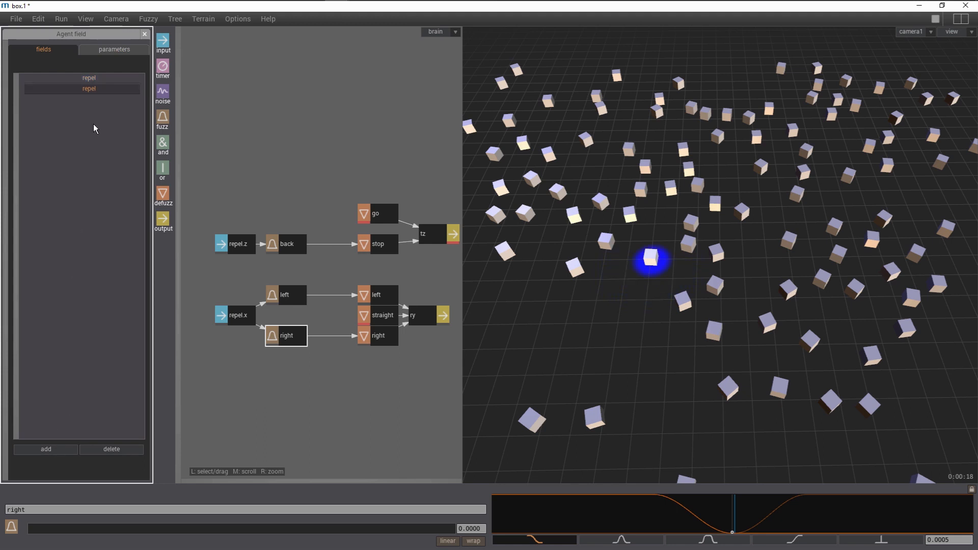
click(111, 50)
click(101, 65)
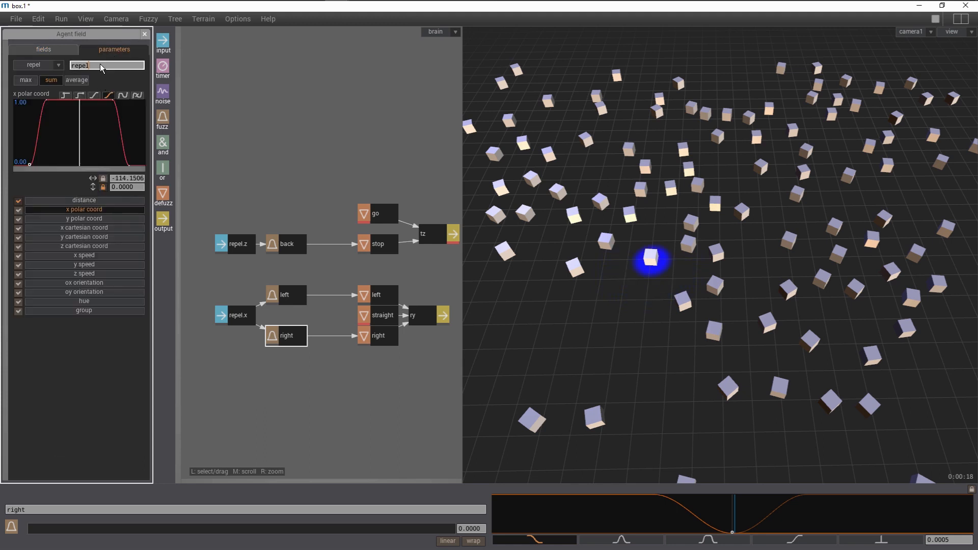
key(BackSpace)
key(BackSpace)
key(BackSpace)
key(BackSpace)
key(BackSpace)
text(infront)
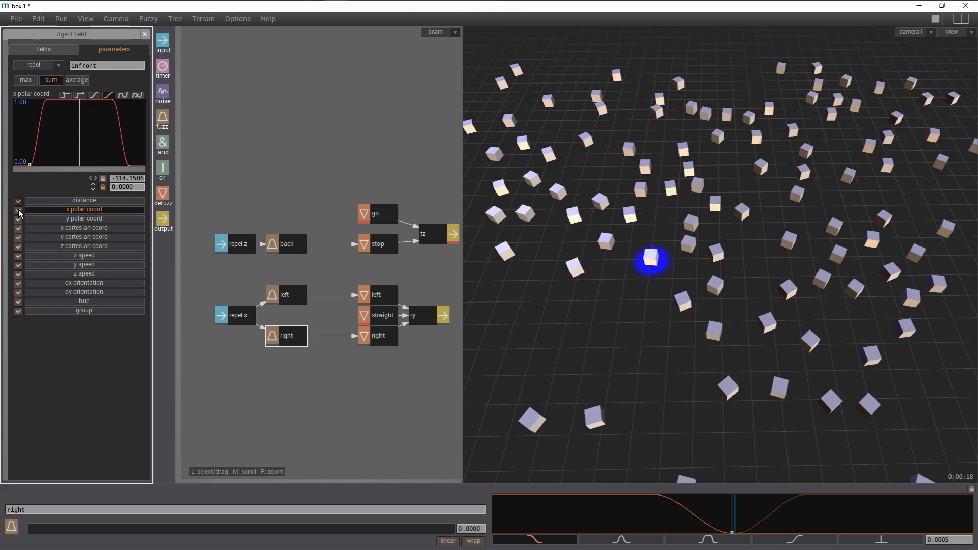
- Adjust the infront field's distance falloff and narrow its x polar coord curve around the front direction
click(63, 201)
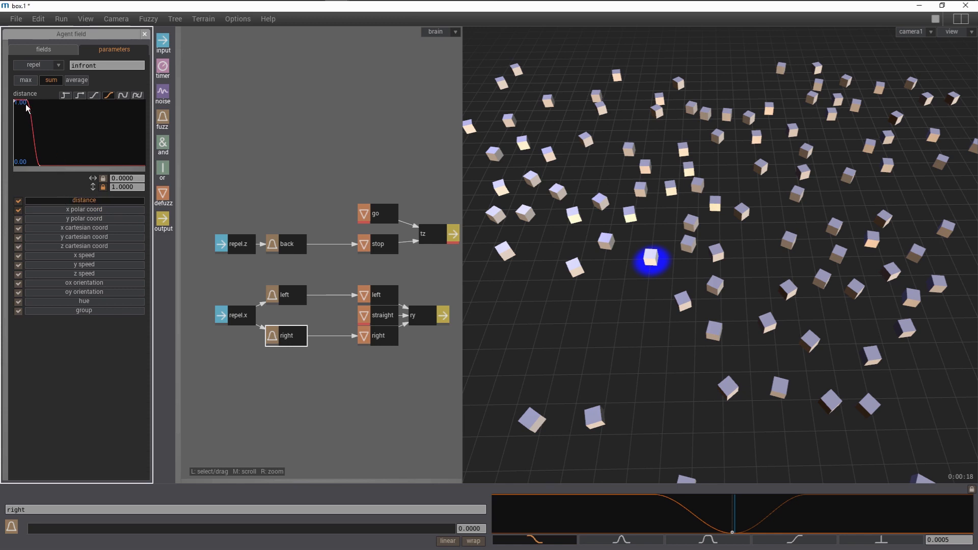
drag(27, 107, 30, 107)
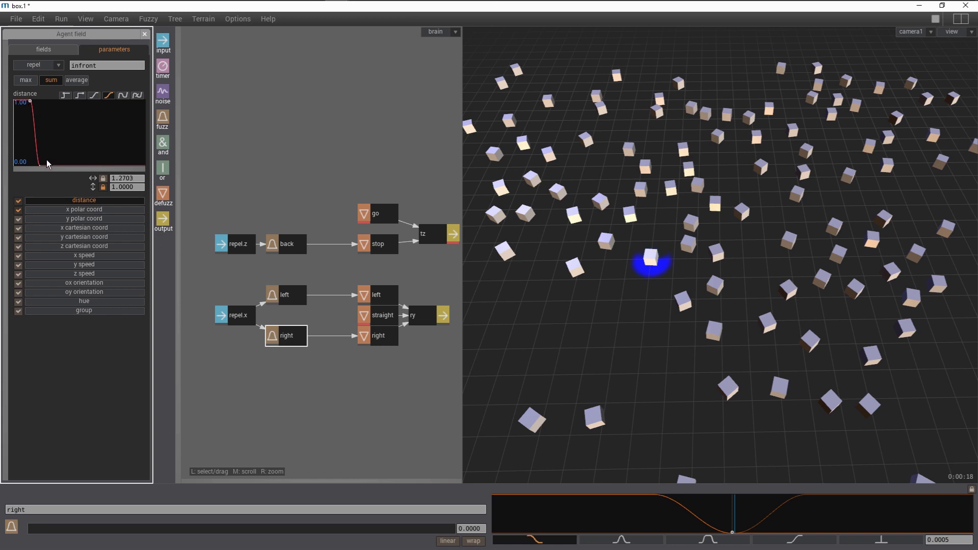
drag(47, 160, 60, 160)
click(71, 210)
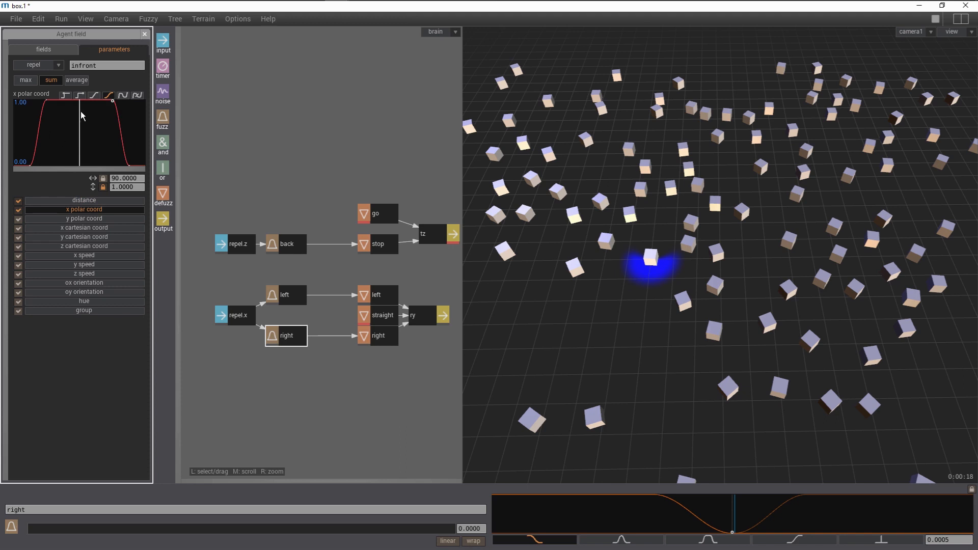
drag(50, 103, 73, 104)
drag(113, 101, 92, 101)
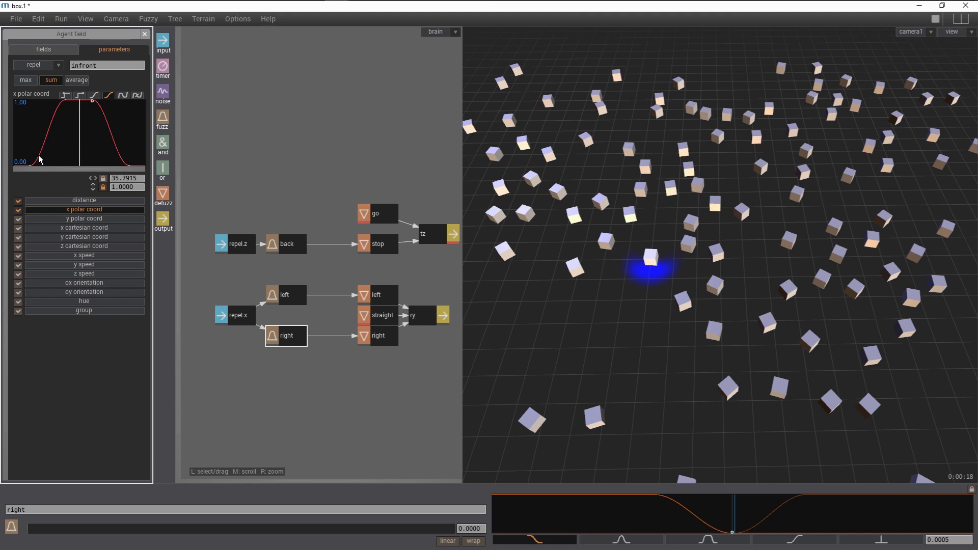
drag(37, 160, 58, 162)
drag(128, 162, 118, 163)
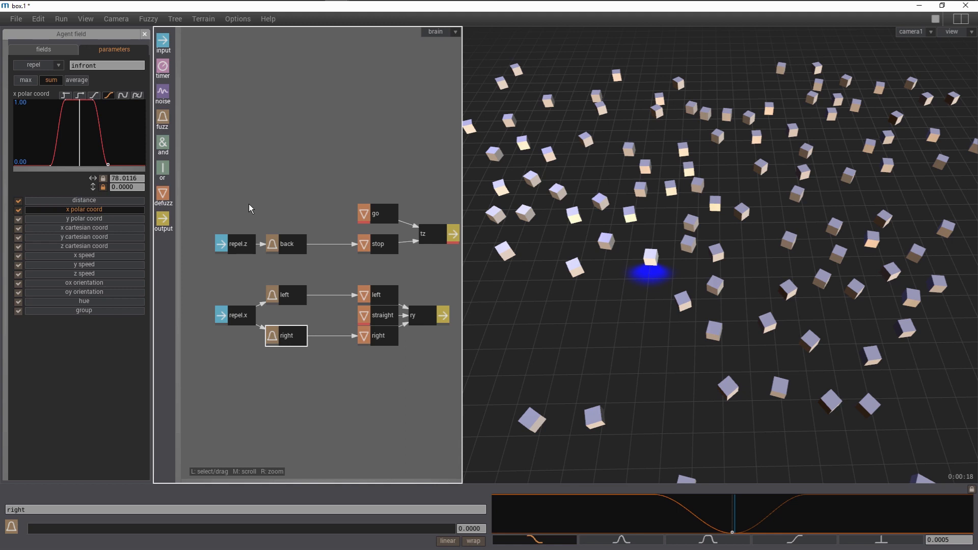
- Switch the repel.z input's source field to infront
click(241, 246)
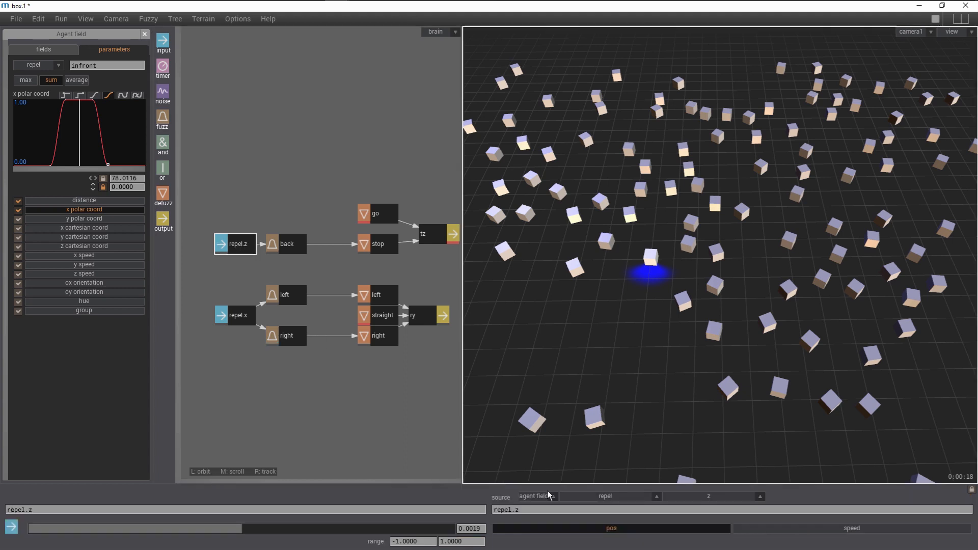
click(599, 497)
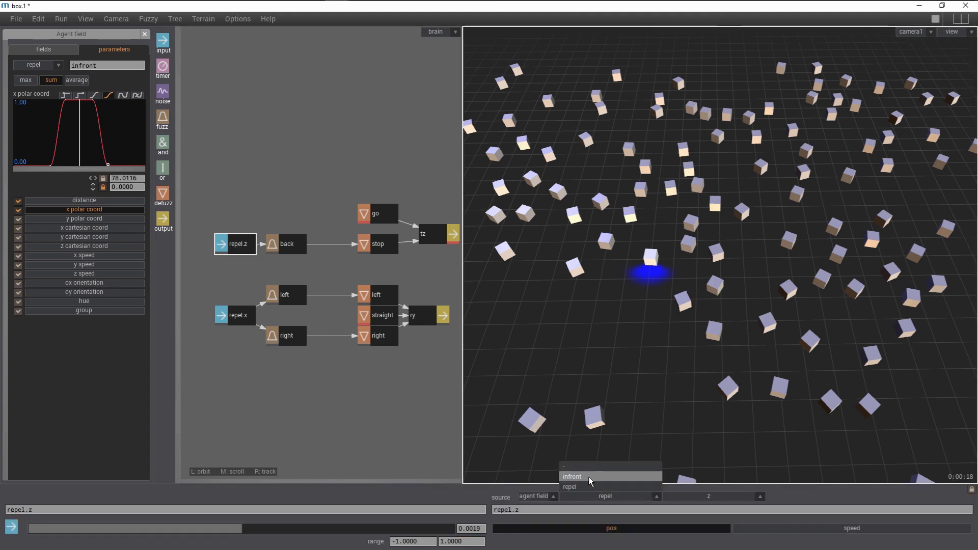
click(589, 477)
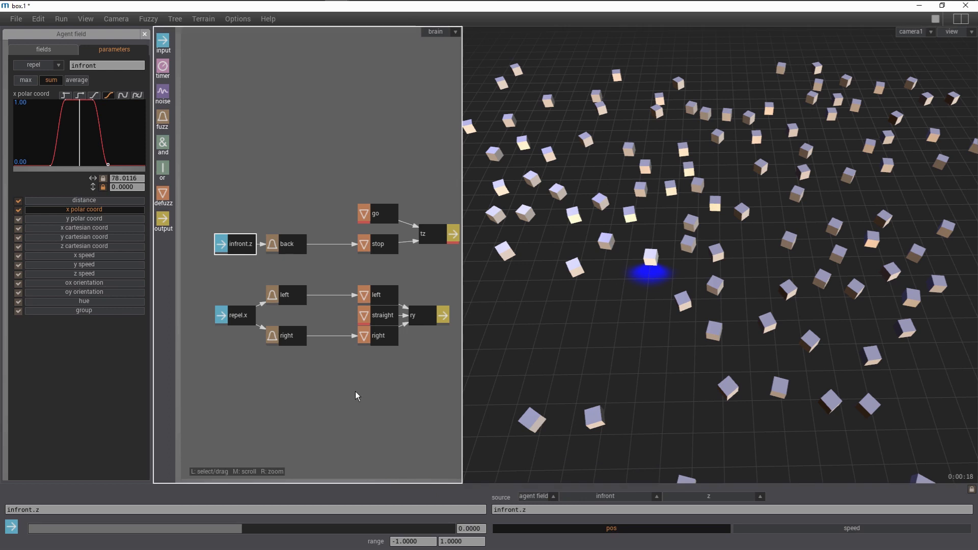
- Restart and run the simulation to watch the agents' behaviour
key(space)
key(space)
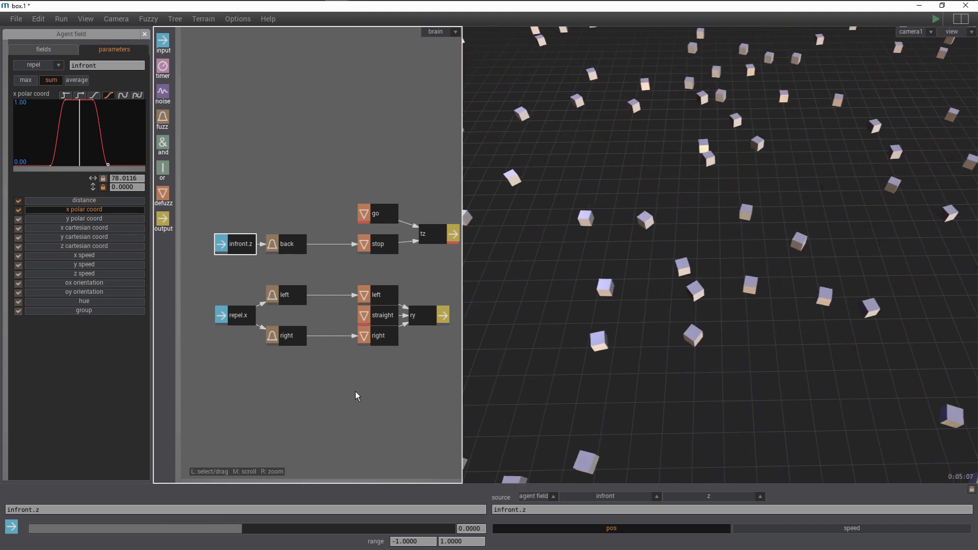
key(space)
key(space)
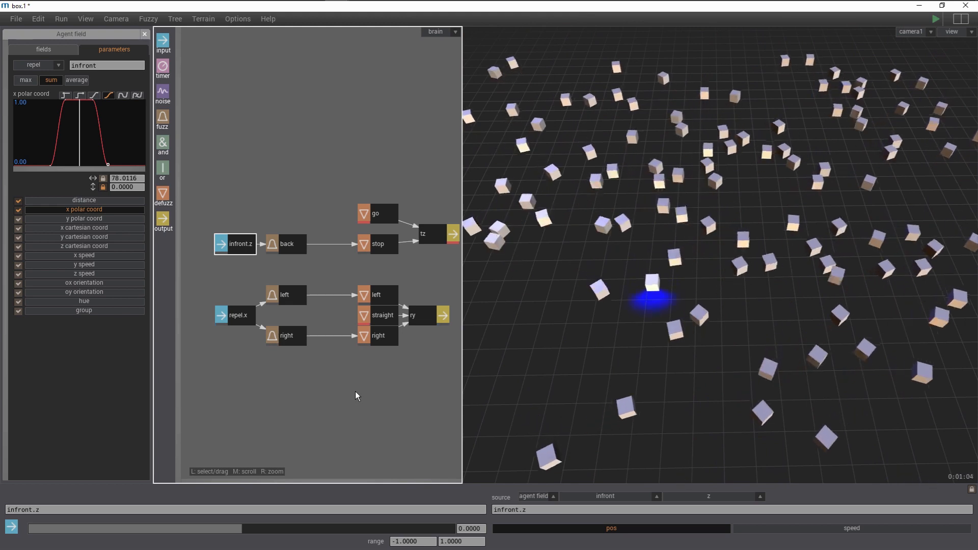